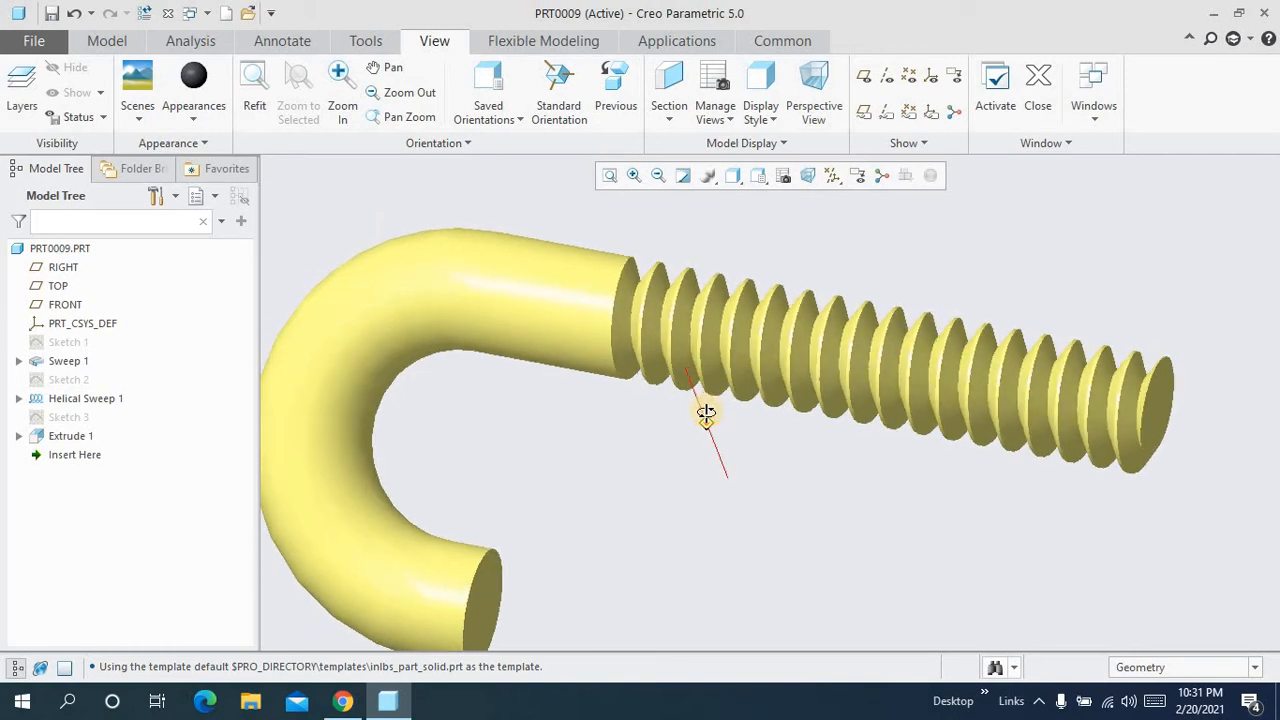
# Step: Create a new solid part named prt0011 with the default template and maximize its window
pyautogui.click(227, 13)
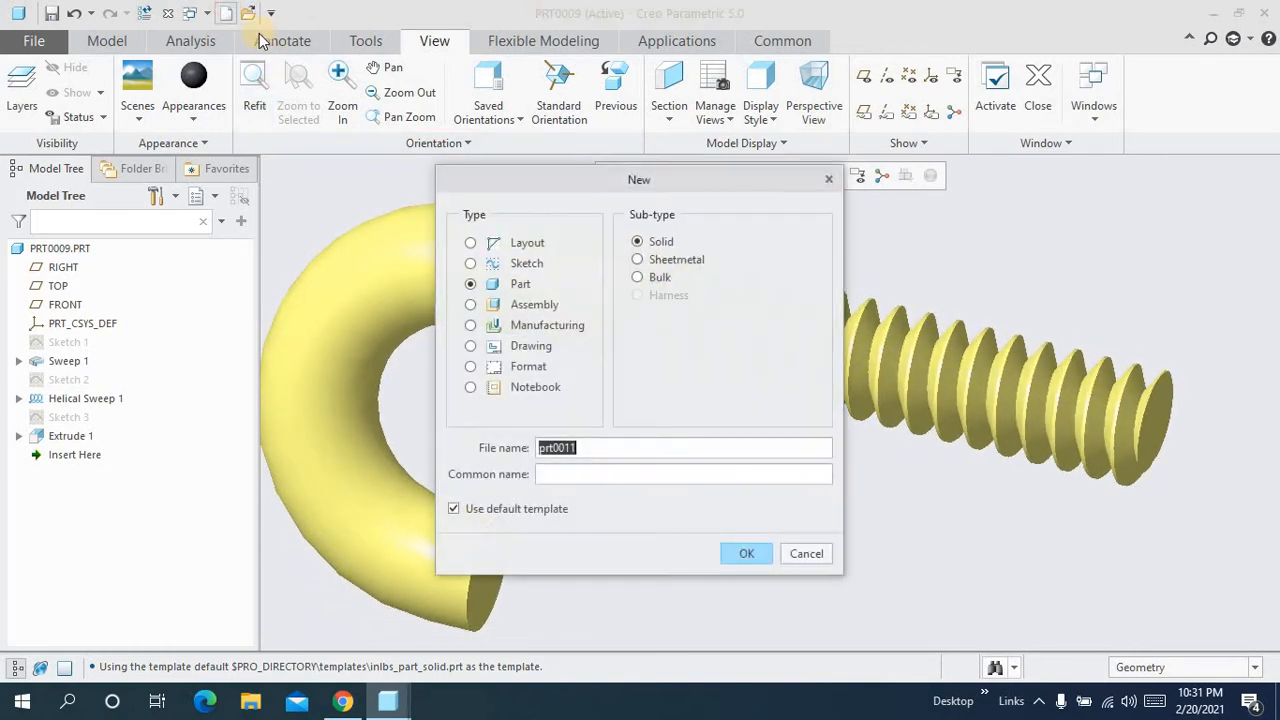
pyautogui.click(519, 286)
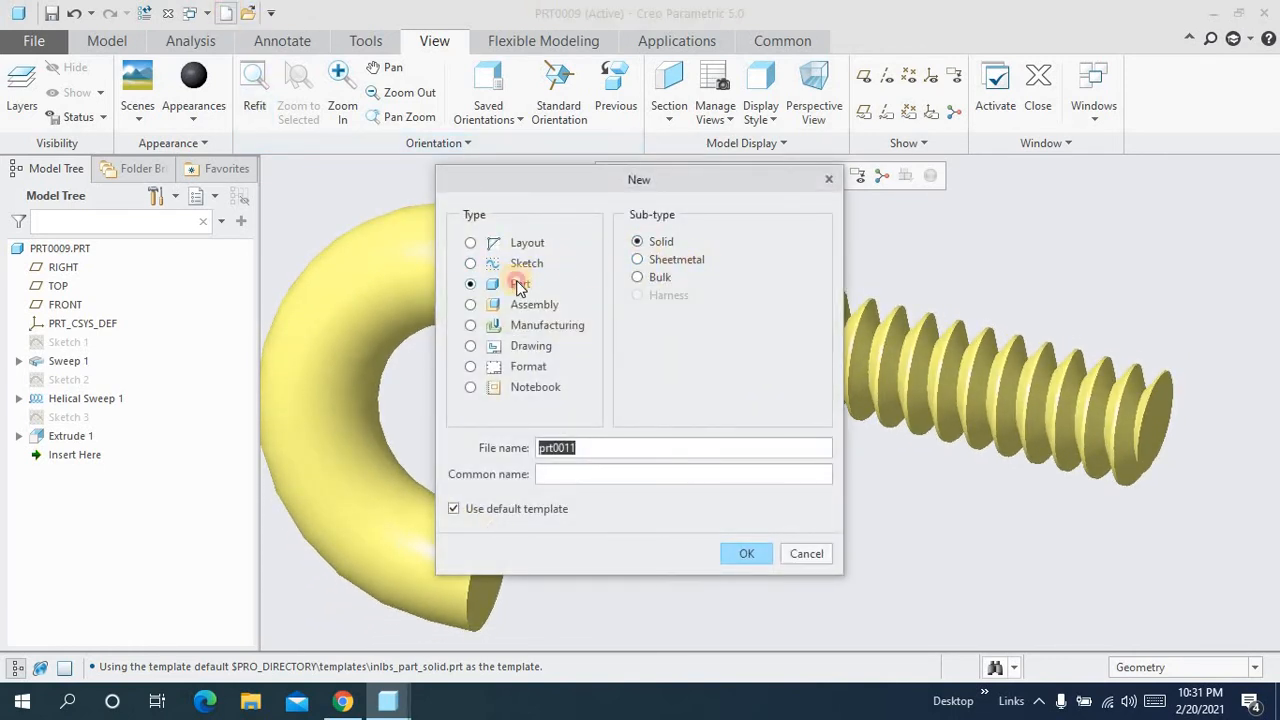
pyautogui.click(613, 455)
pyautogui.click(759, 558)
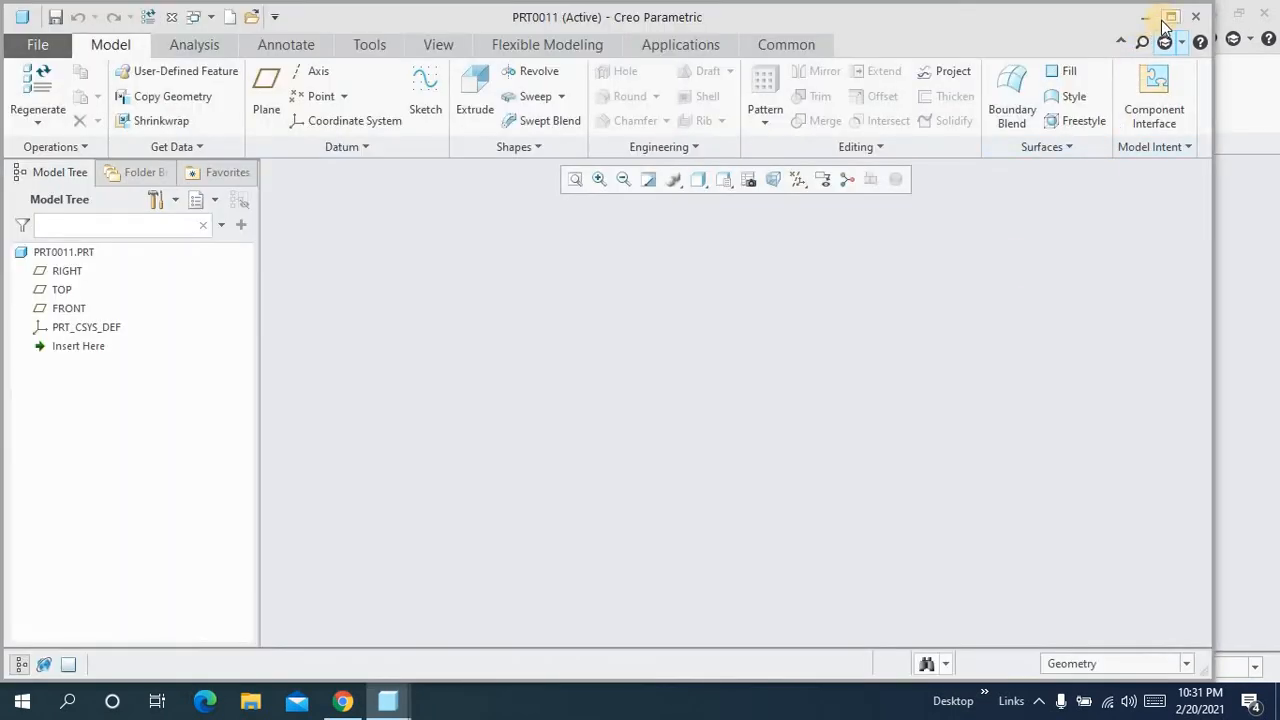
pyautogui.click(1169, 18)
# Step: Start a sketch on the FRONT plane and draw a line about 256 long along the horizontal reference, ending at the origin
pyautogui.click(466, 79)
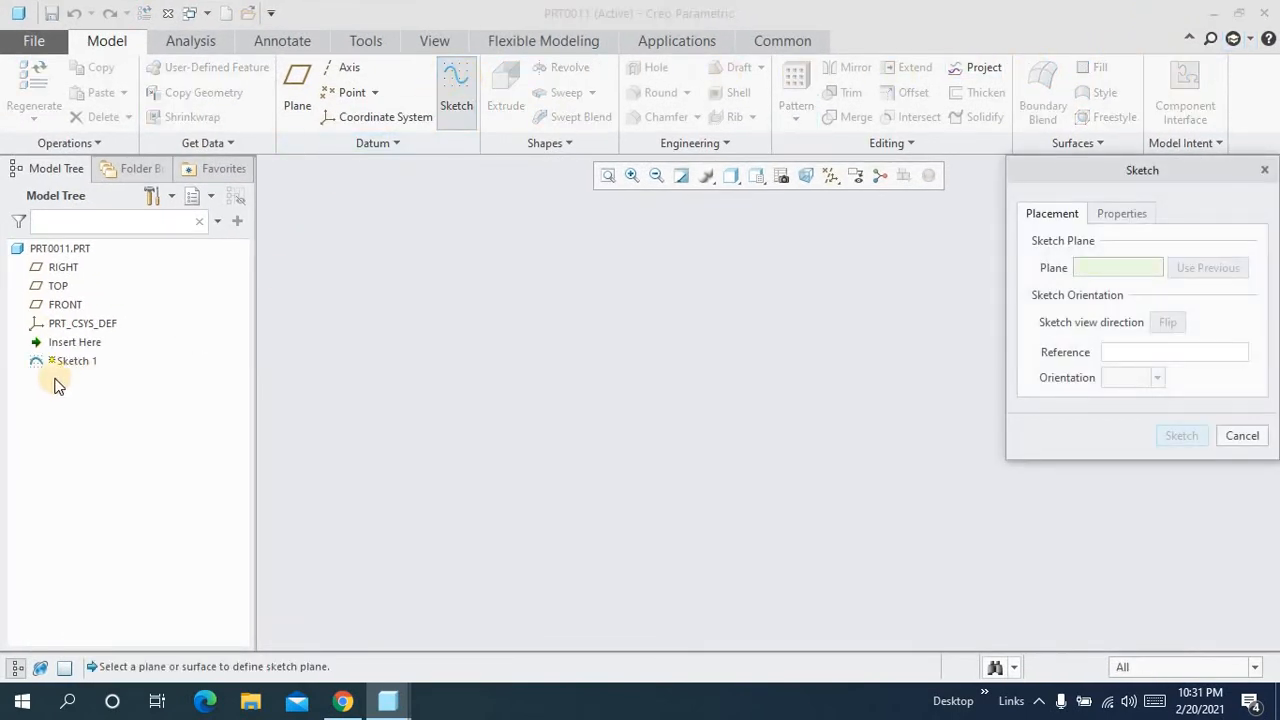
pyautogui.click(60, 304)
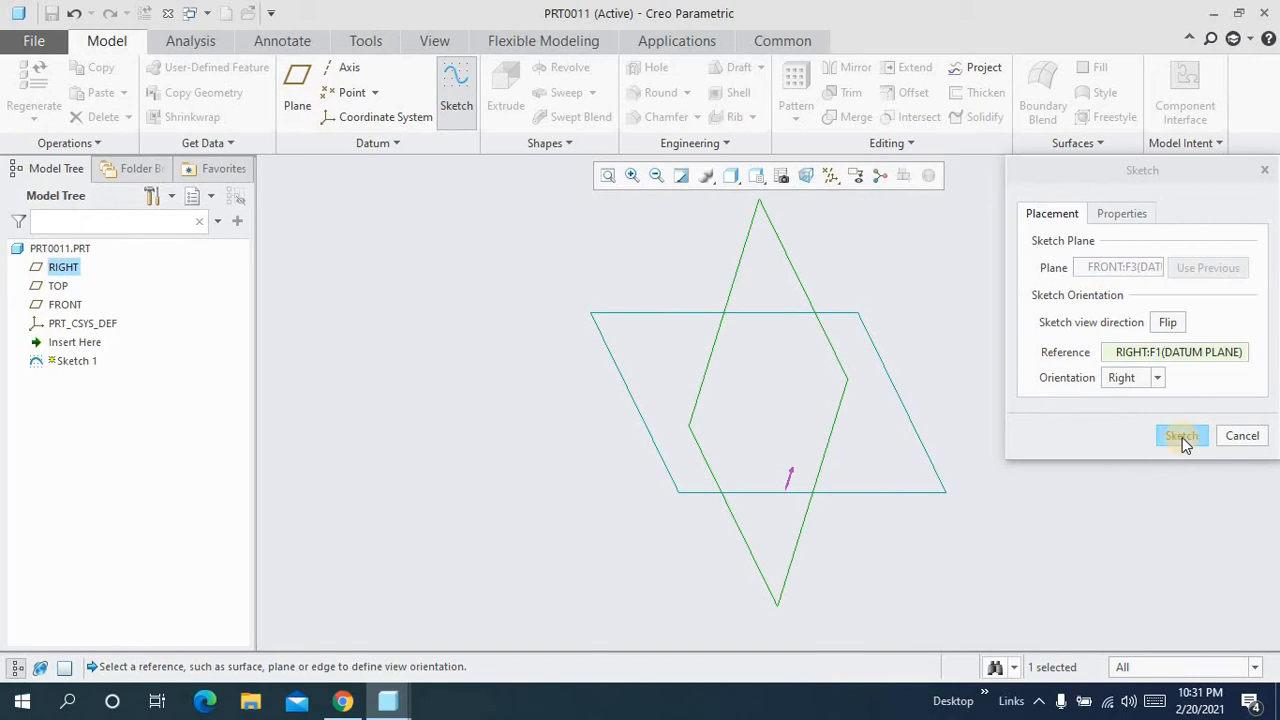
pyautogui.click(1181, 436)
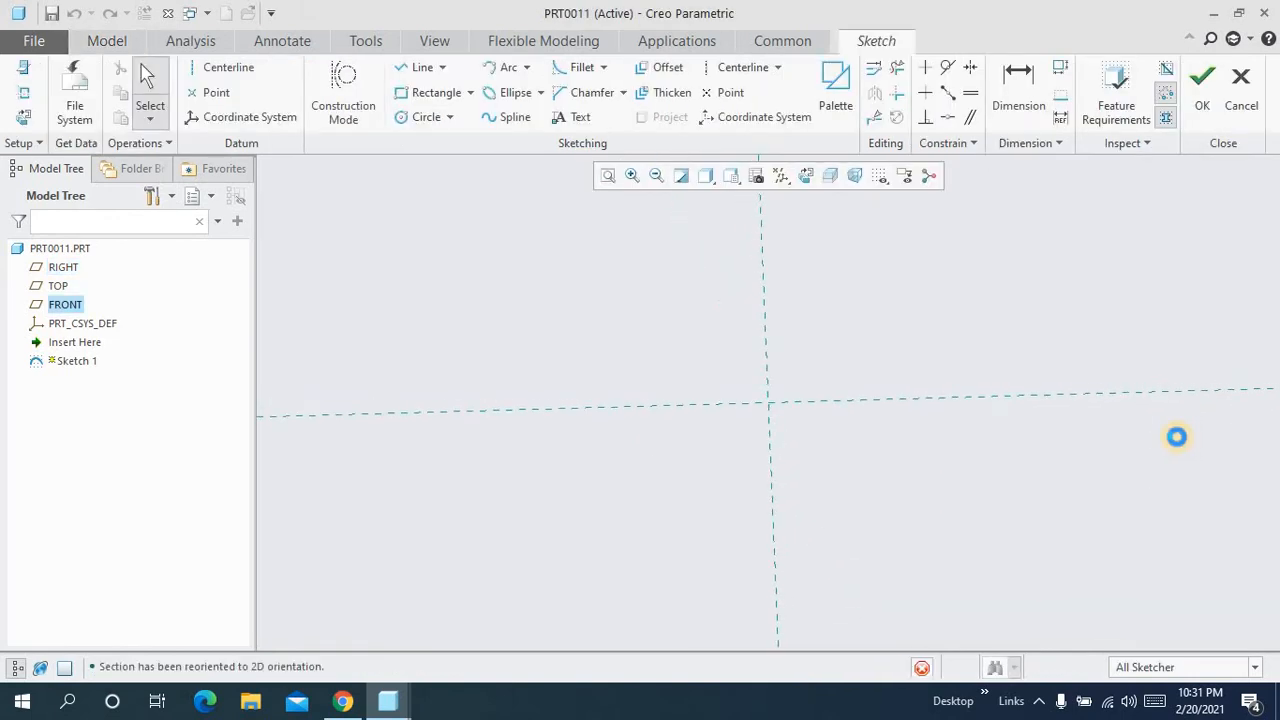
pyautogui.click(420, 67)
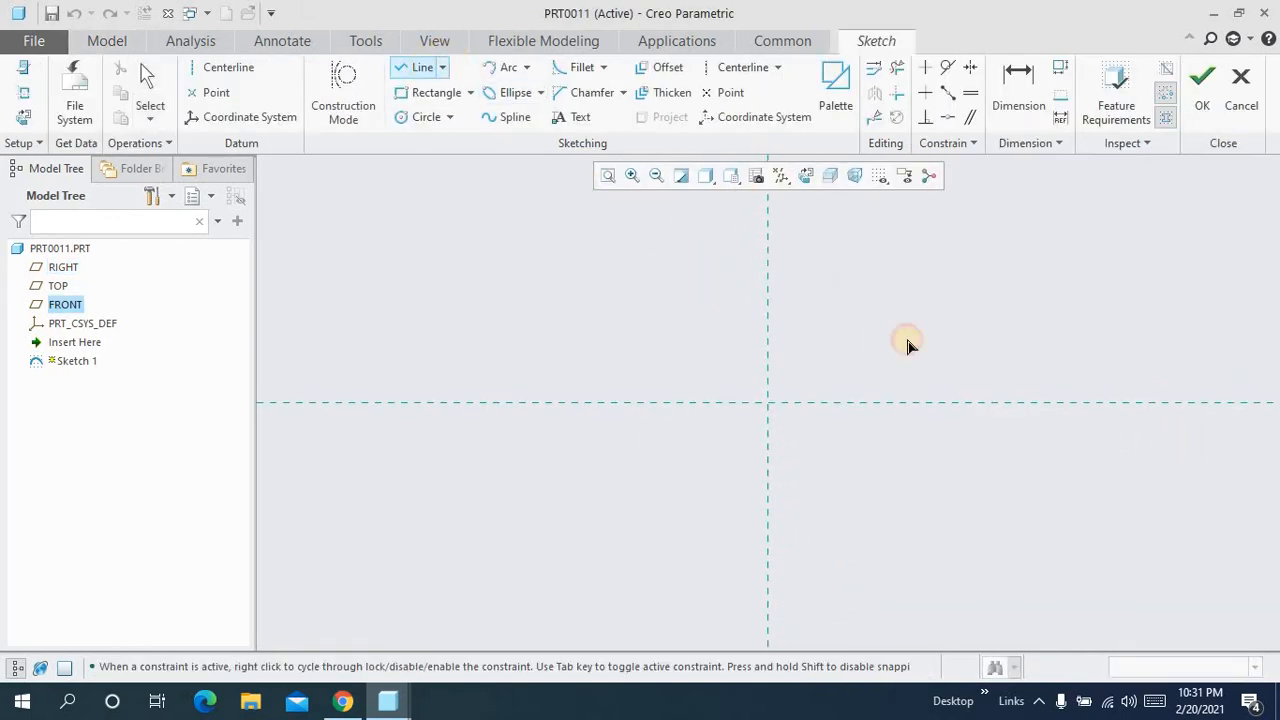
pyautogui.click(969, 403)
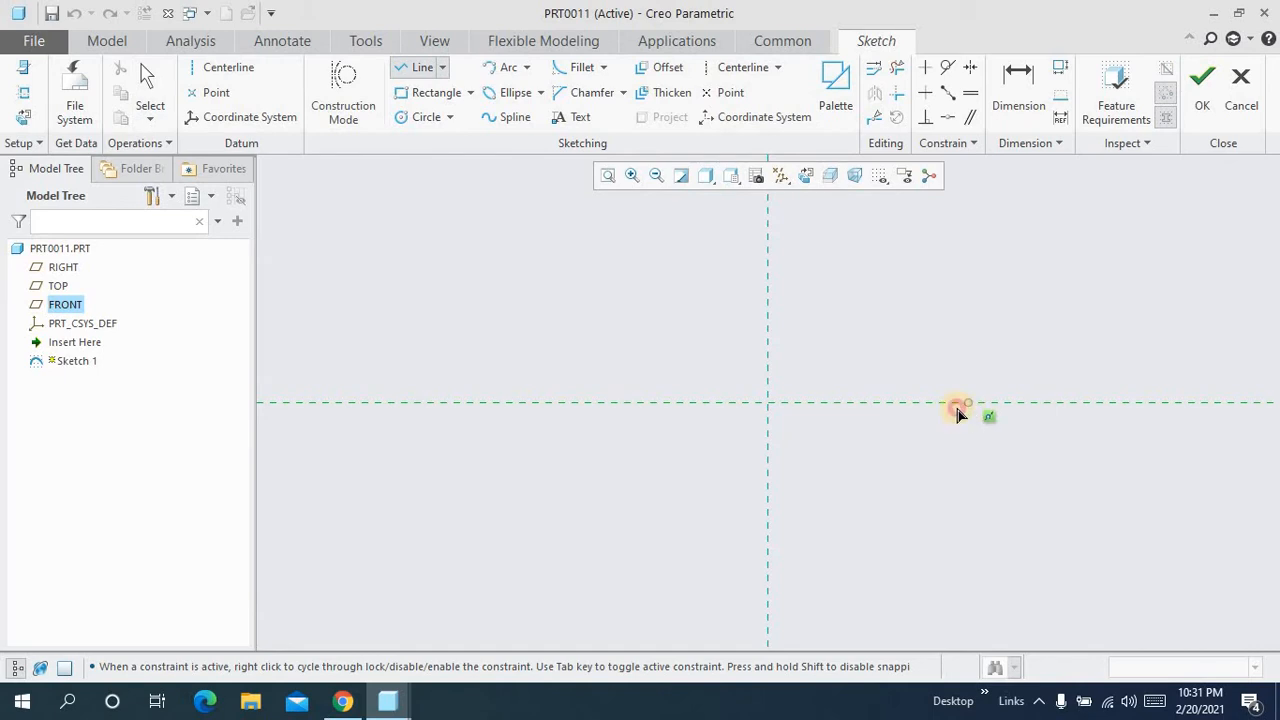
pyautogui.click(777, 411)
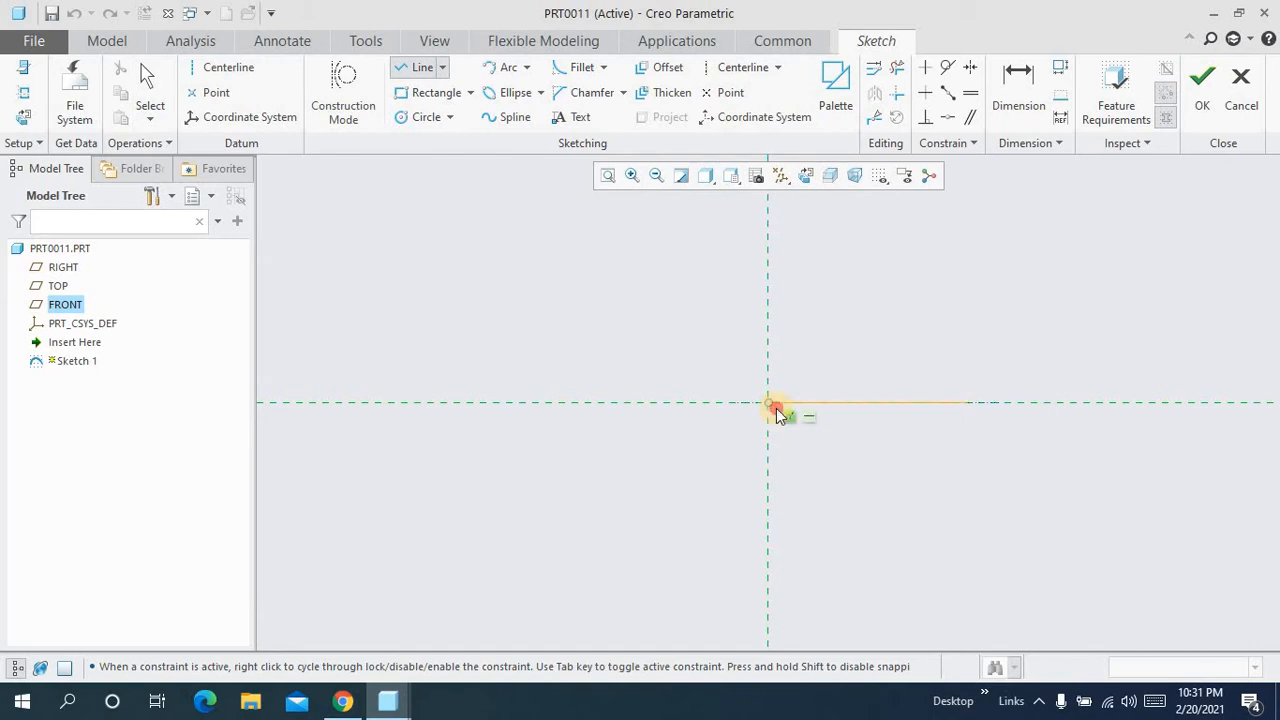
# Step: Sketch a semicircular arc of about radius 58 upward from the origin and a horizontal line about 36 long from its upper end
pyautogui.click(505, 67)
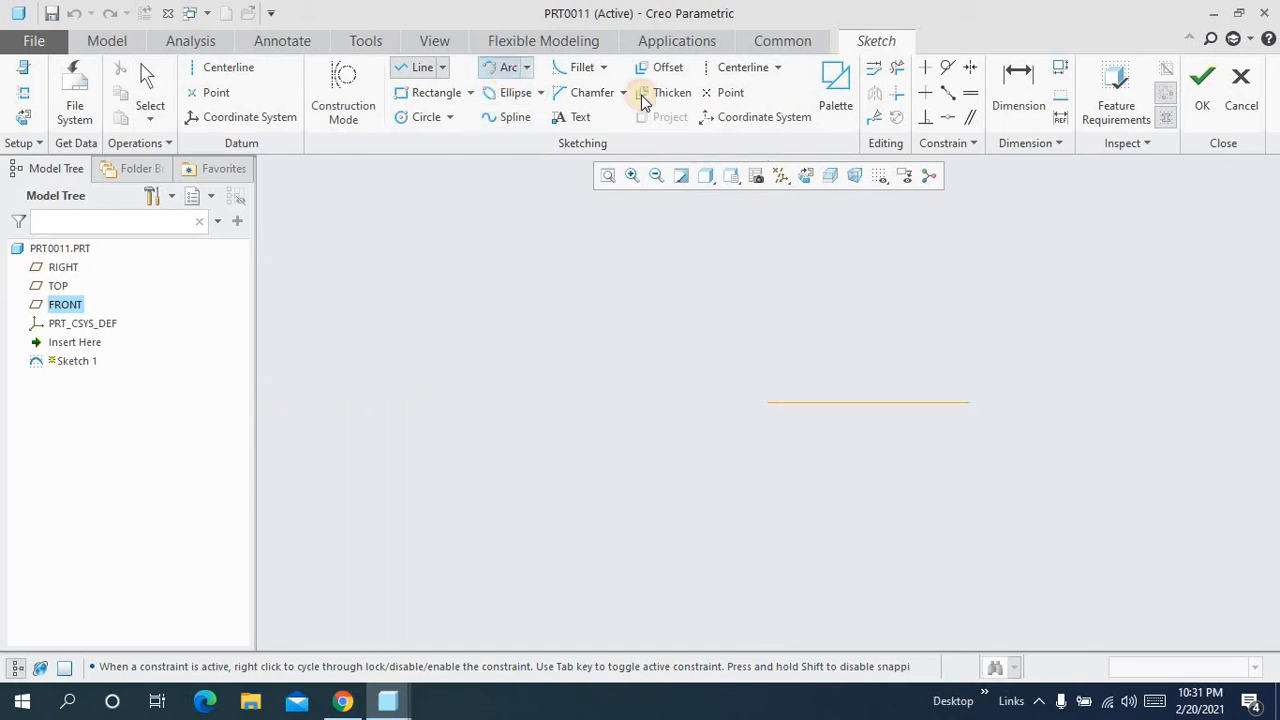
pyautogui.click(770, 403)
pyautogui.click(768, 313)
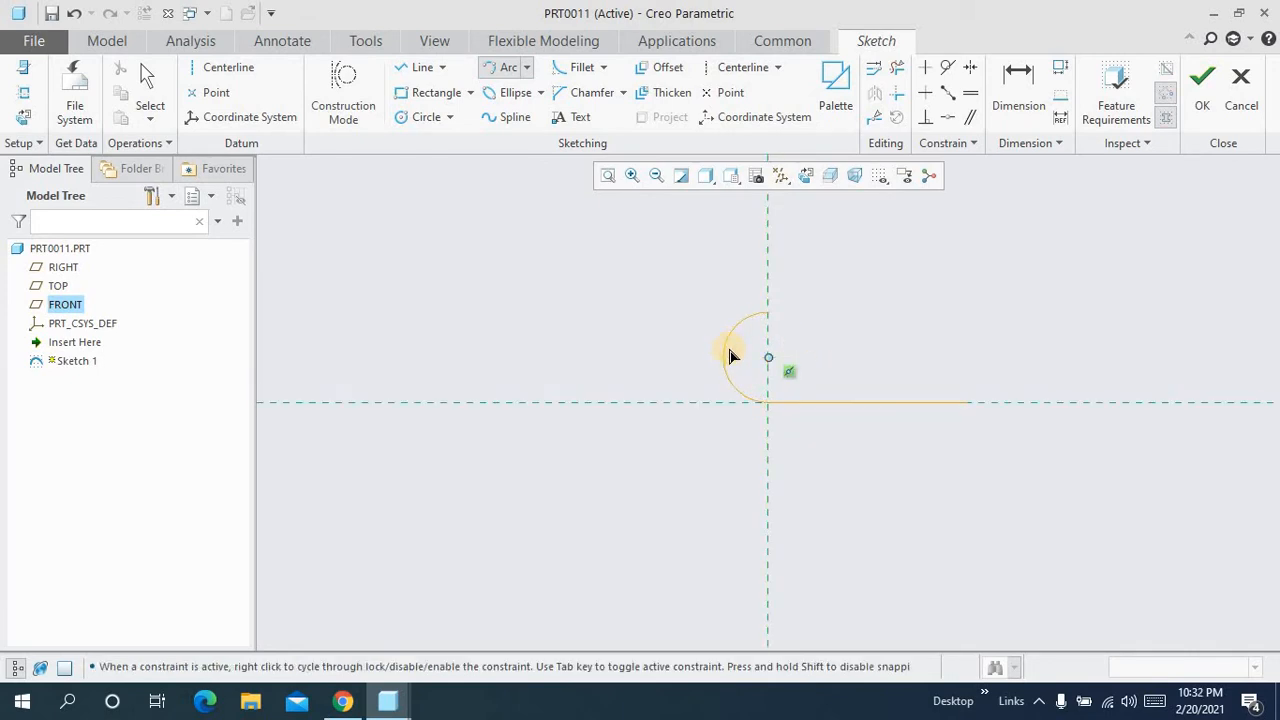
pyautogui.click(730, 350)
pyautogui.click(415, 67)
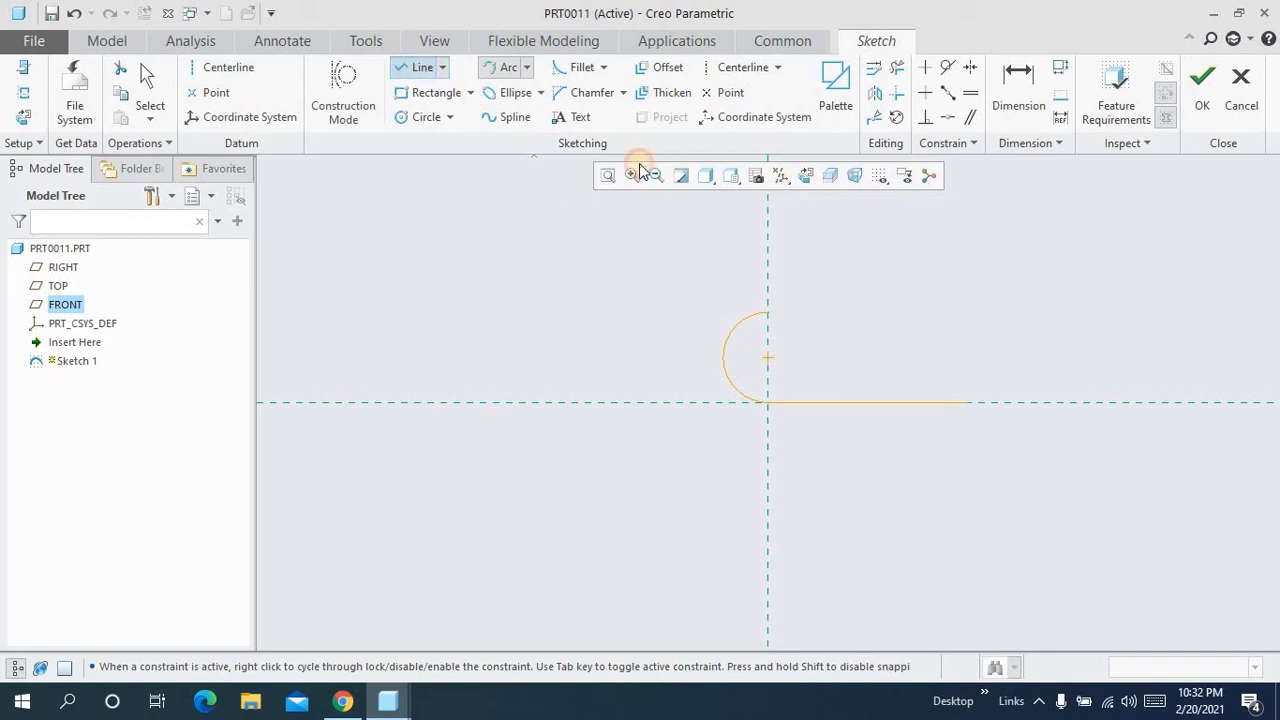
pyautogui.click(768, 313)
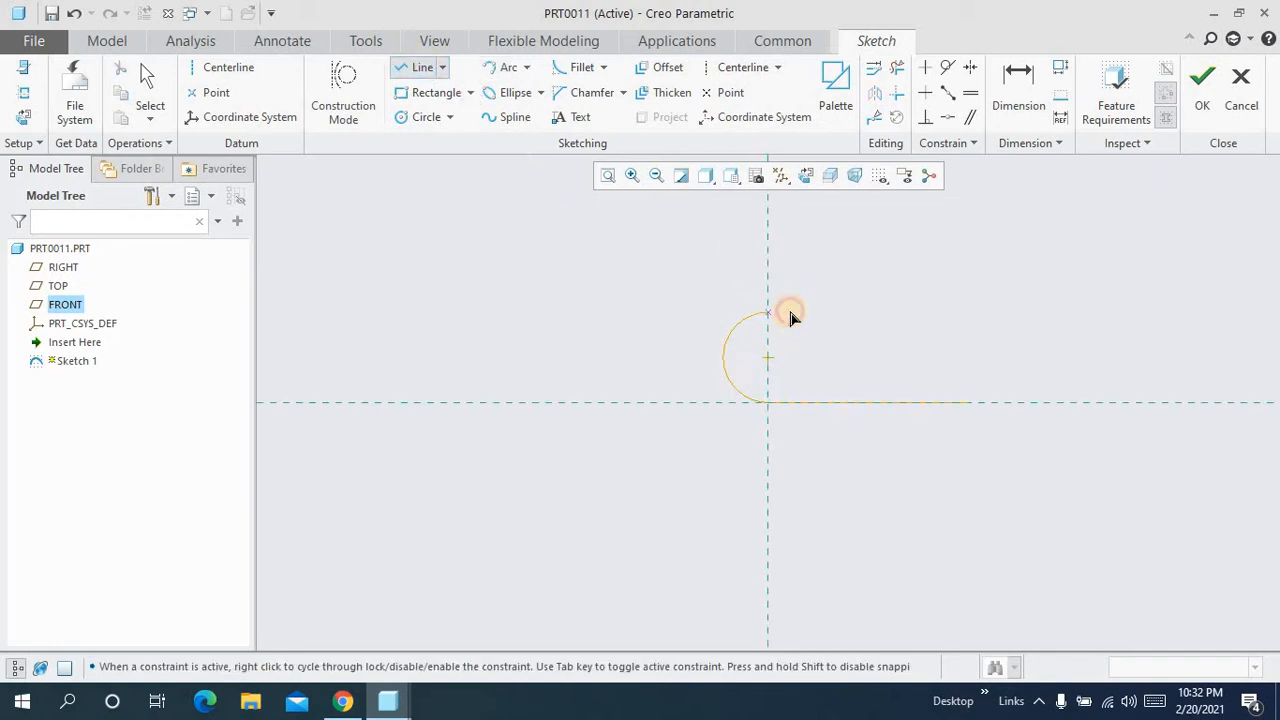
pyautogui.click(797, 312)
# Step: Set the lower line's length to 50 and the arc's radius to 10
pyautogui.click(1016, 100)
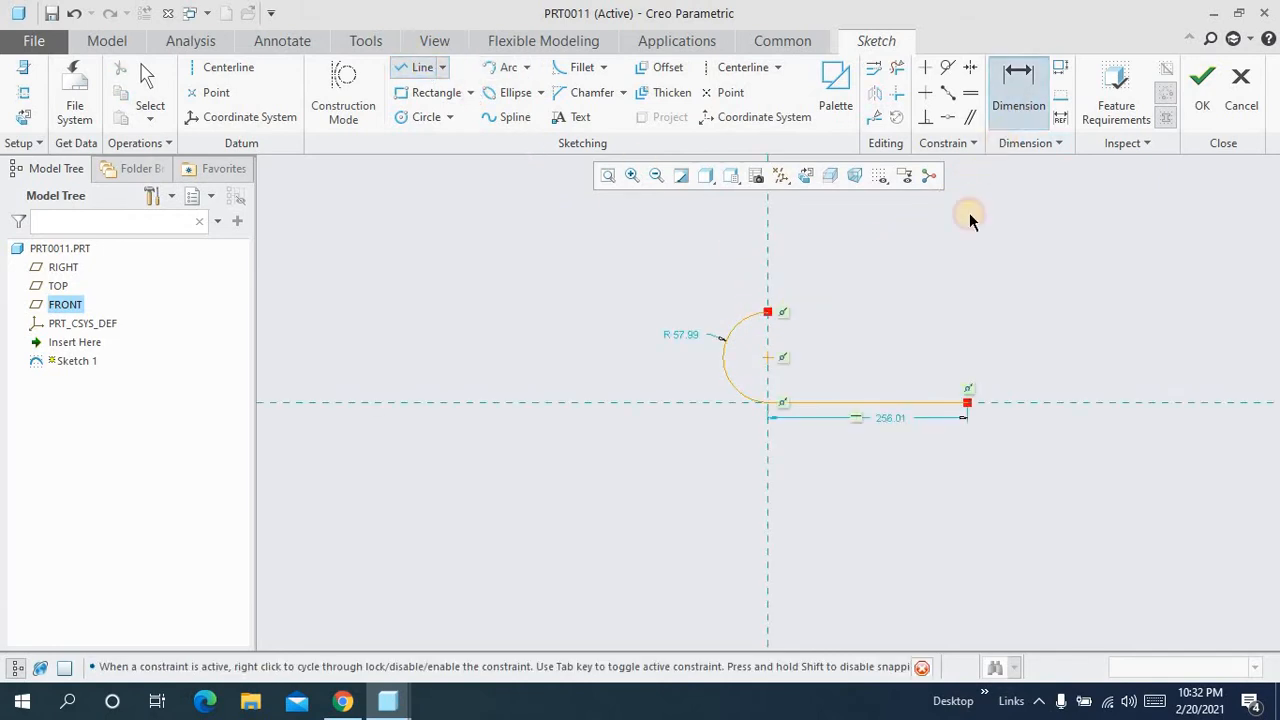
pyautogui.doubleClick(885, 418)
pyautogui.write('50')
pyautogui.press('Return')
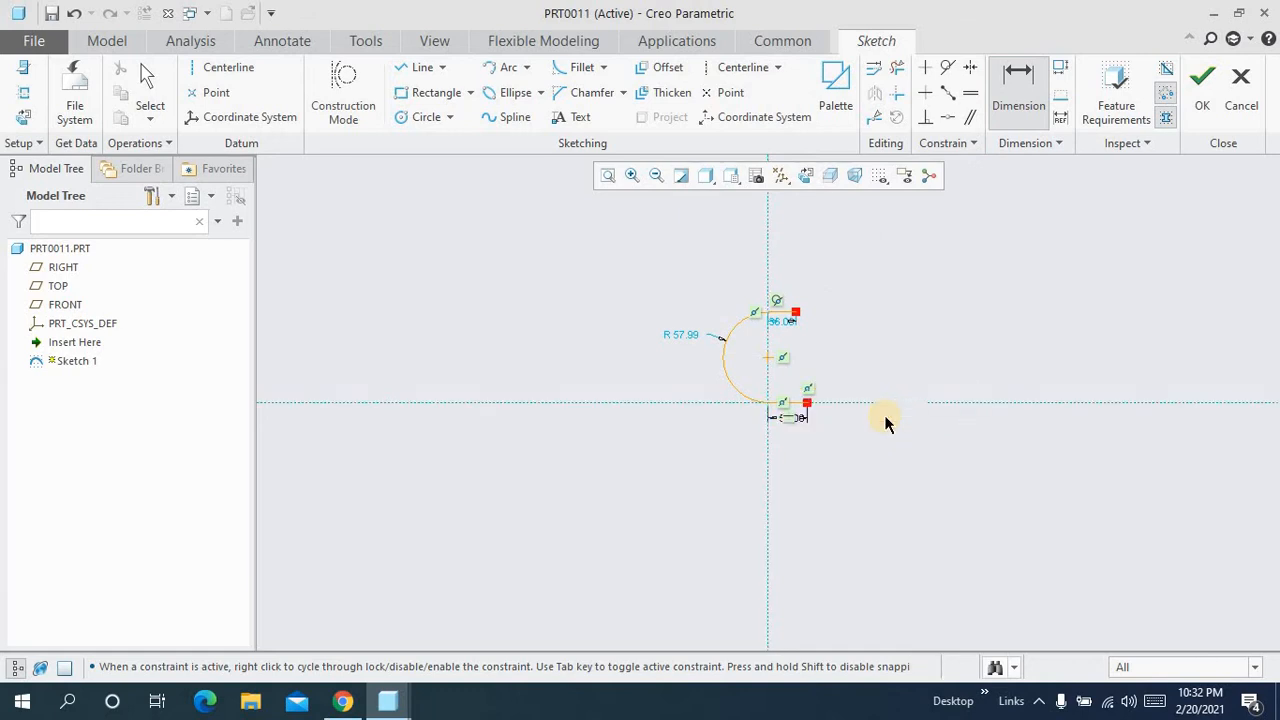
pyautogui.doubleClick(683, 334)
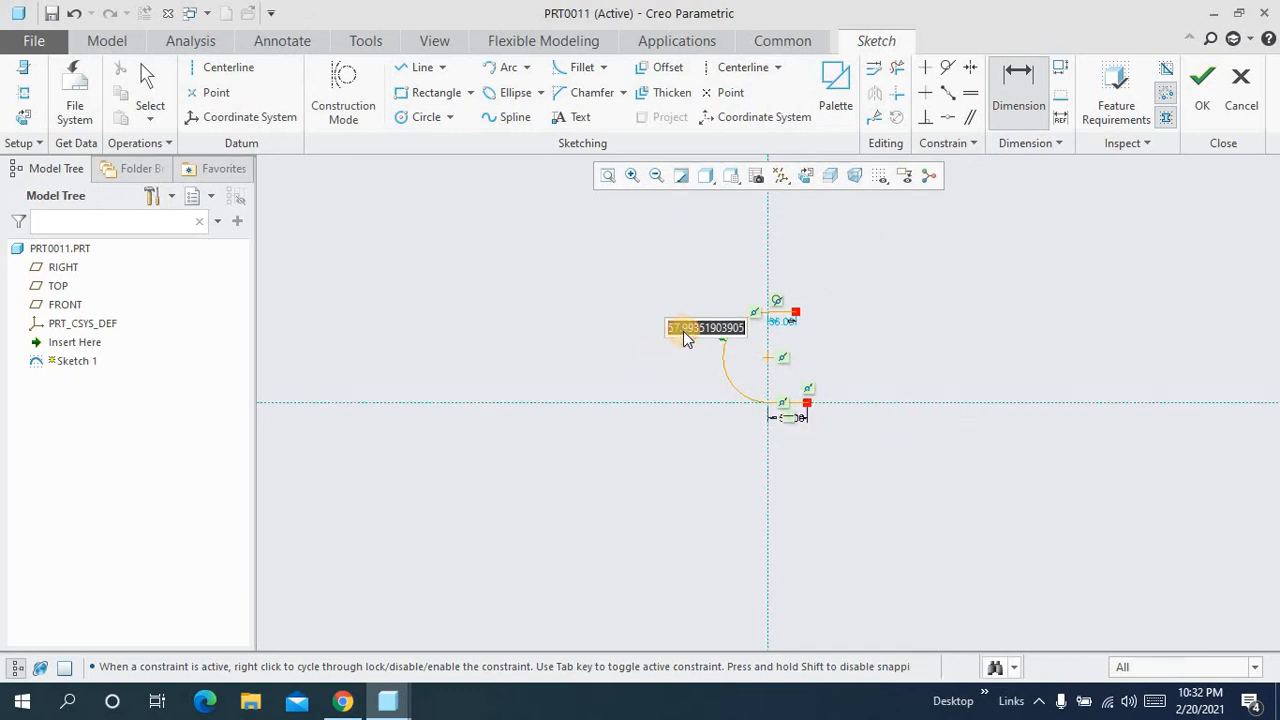
pyautogui.write('10')
pyautogui.press('Return')
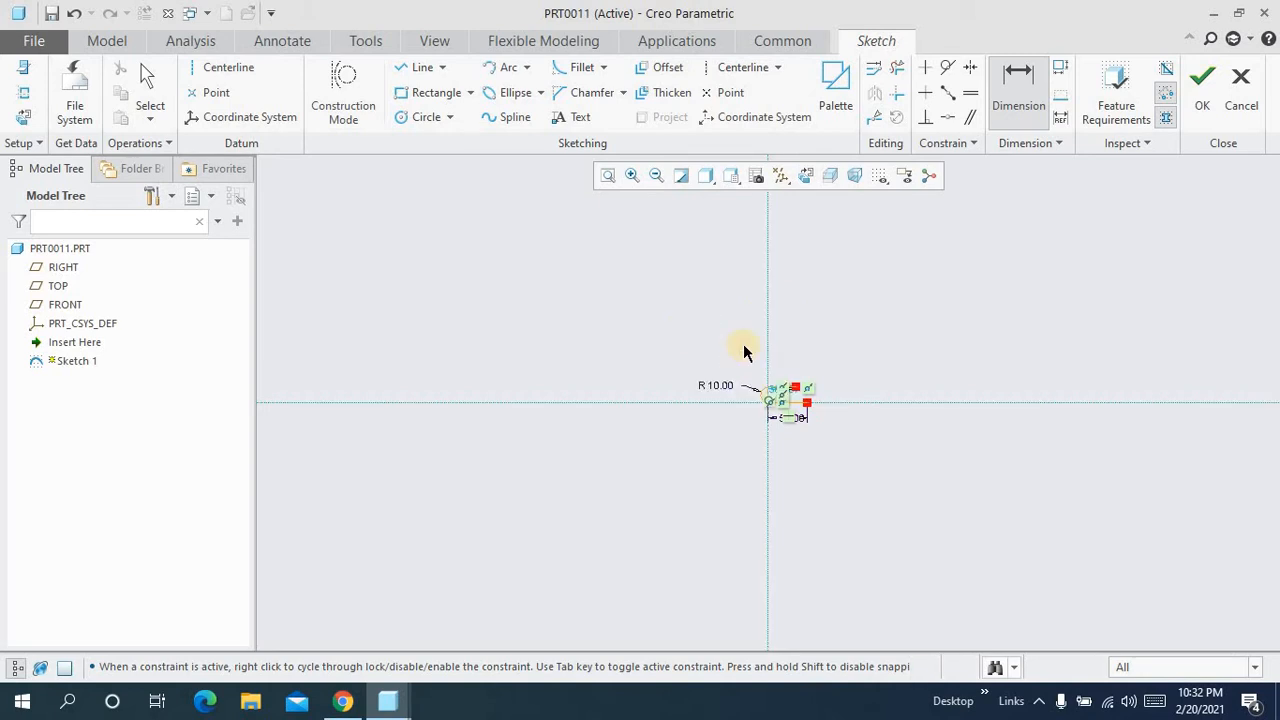
# Step: Set the upper line's length to 3 and finish the hook path sketch
pyautogui.scroll(10, 775, 388)
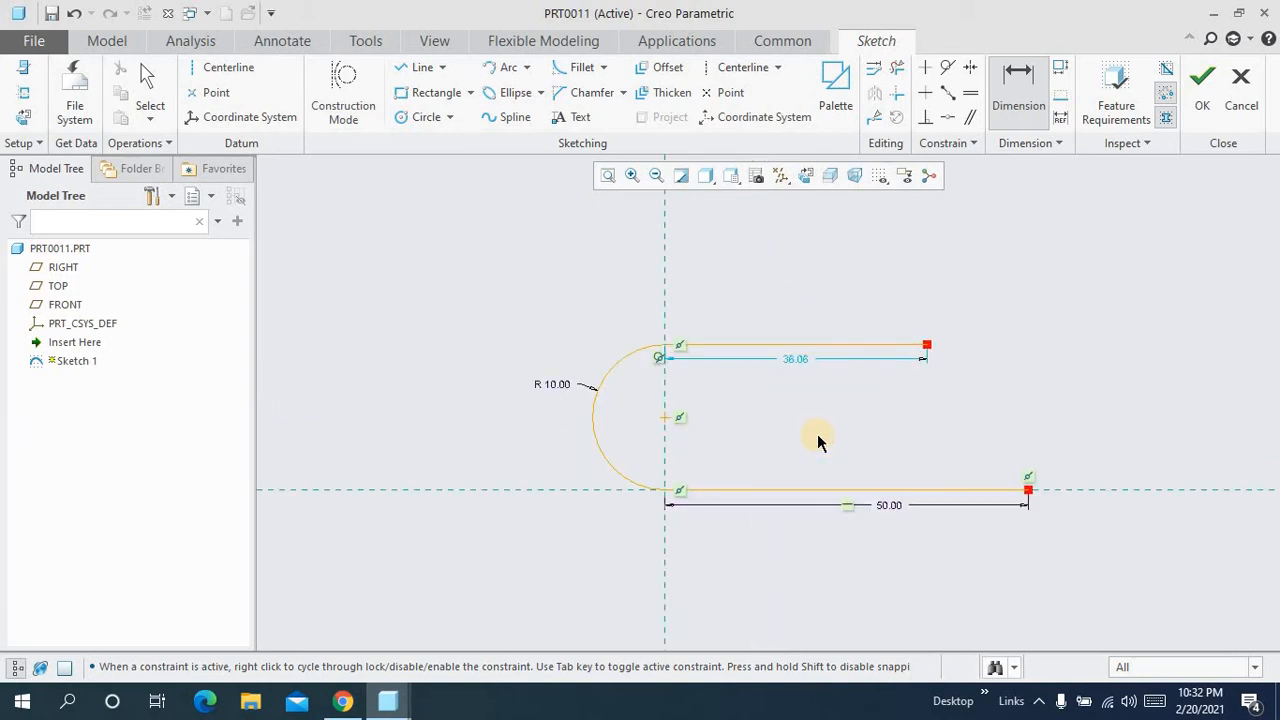
pyautogui.doubleClick(797, 360)
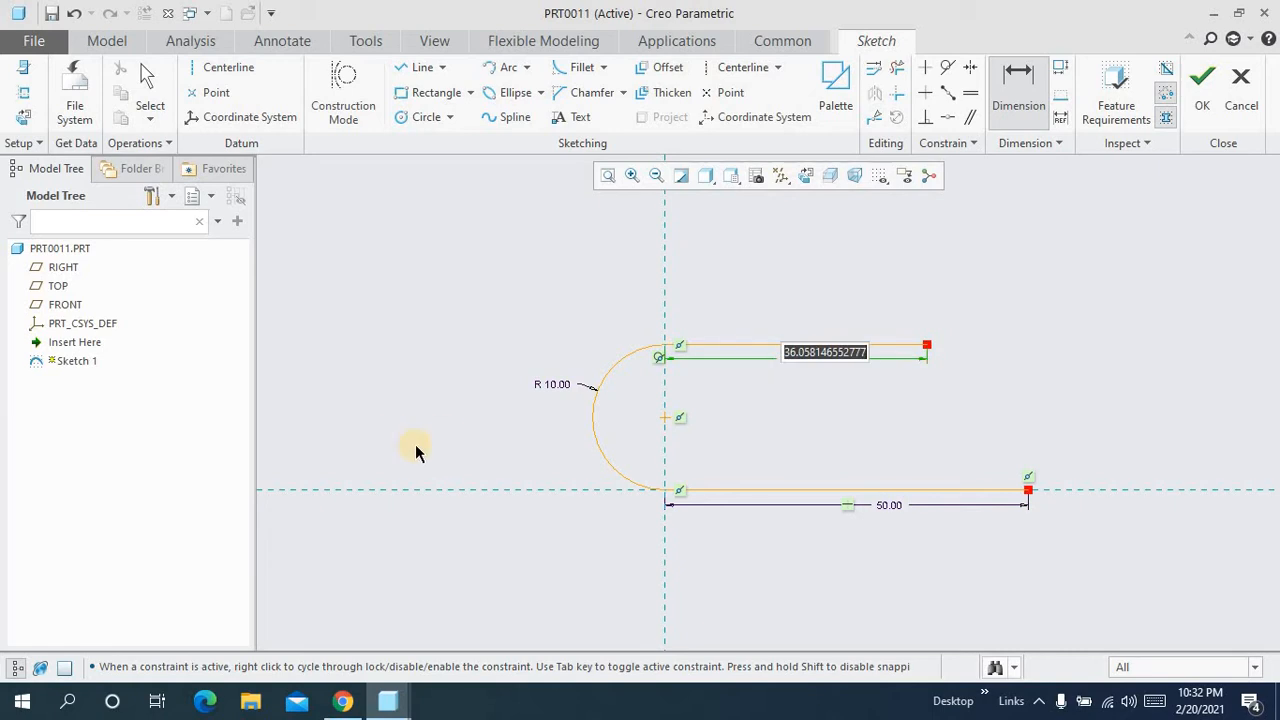
pyautogui.write('3')
pyautogui.press('Return')
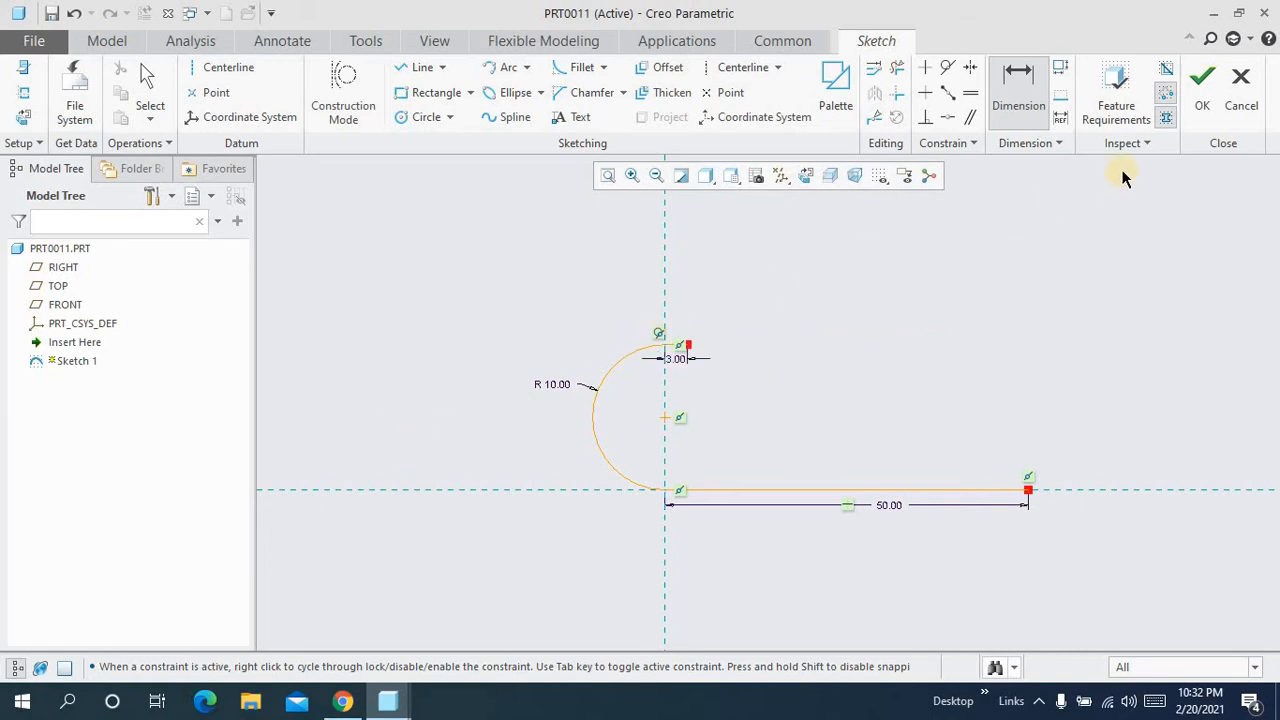
pyautogui.click(1202, 92)
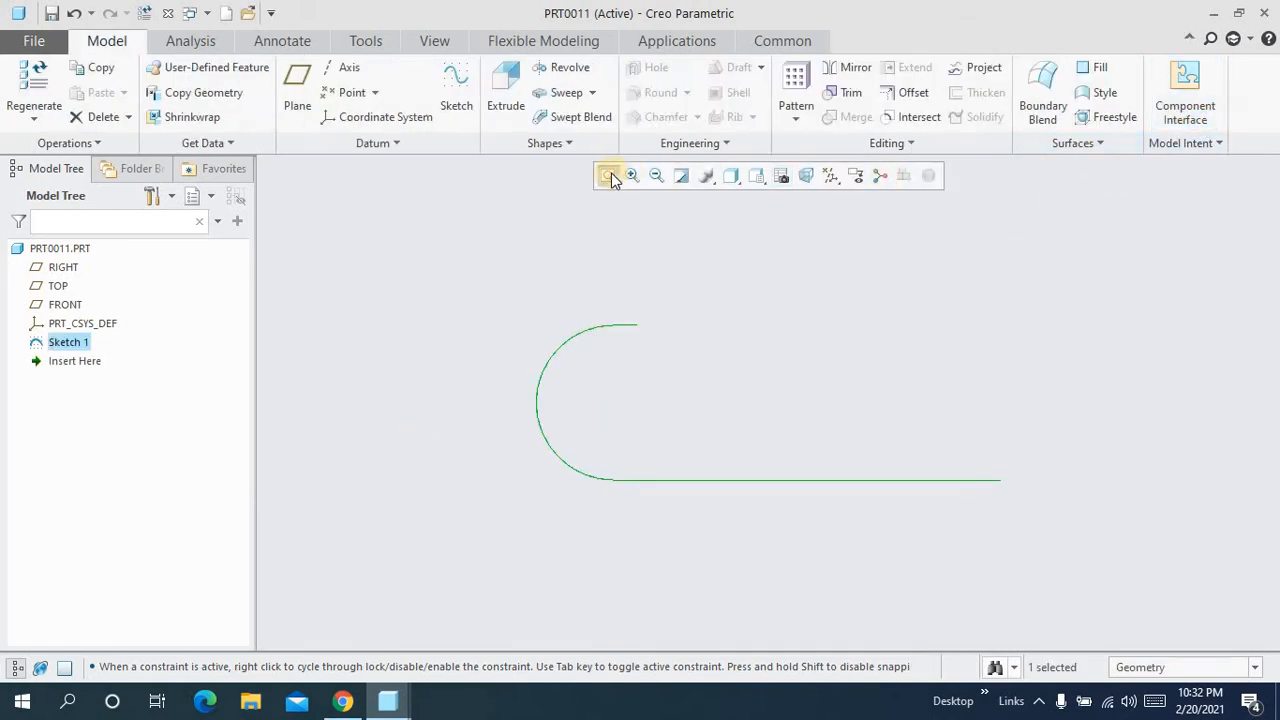
# Step: Start a solid sweep along the hook path and sketch a section circle about 8.94 in diameter centered on the trajectory start
pyautogui.click(577, 96)
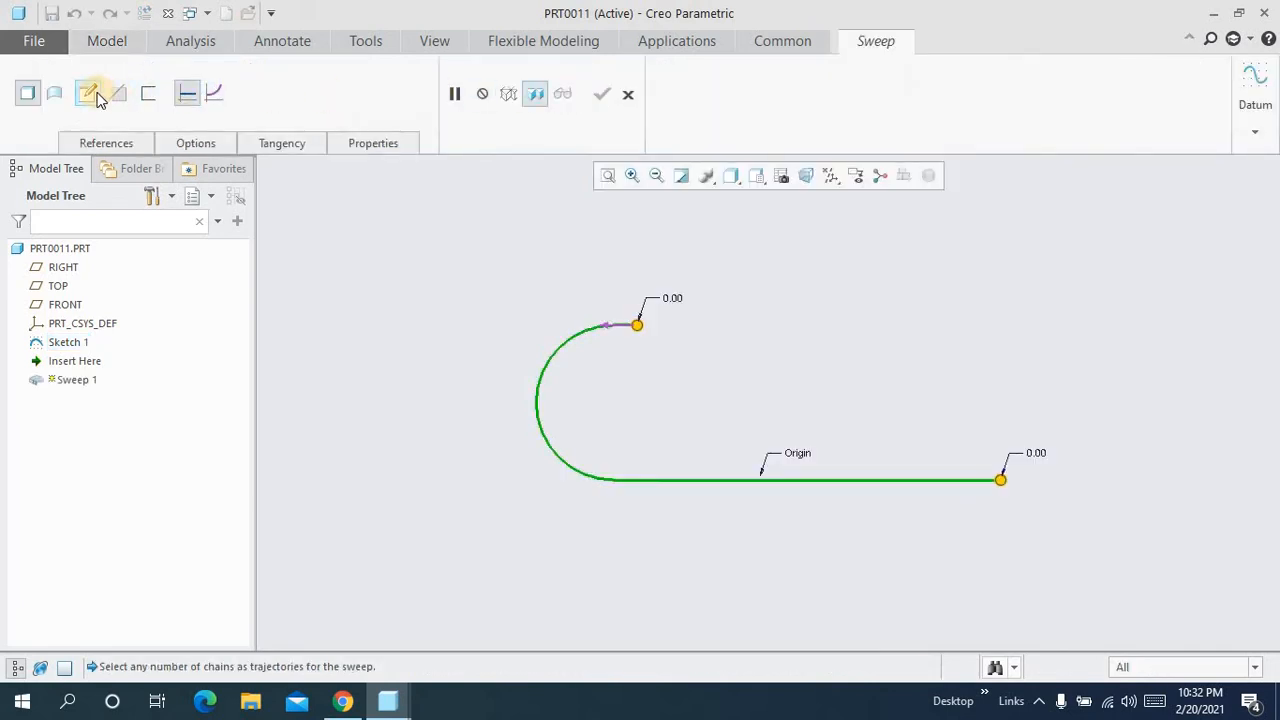
pyautogui.click(98, 96)
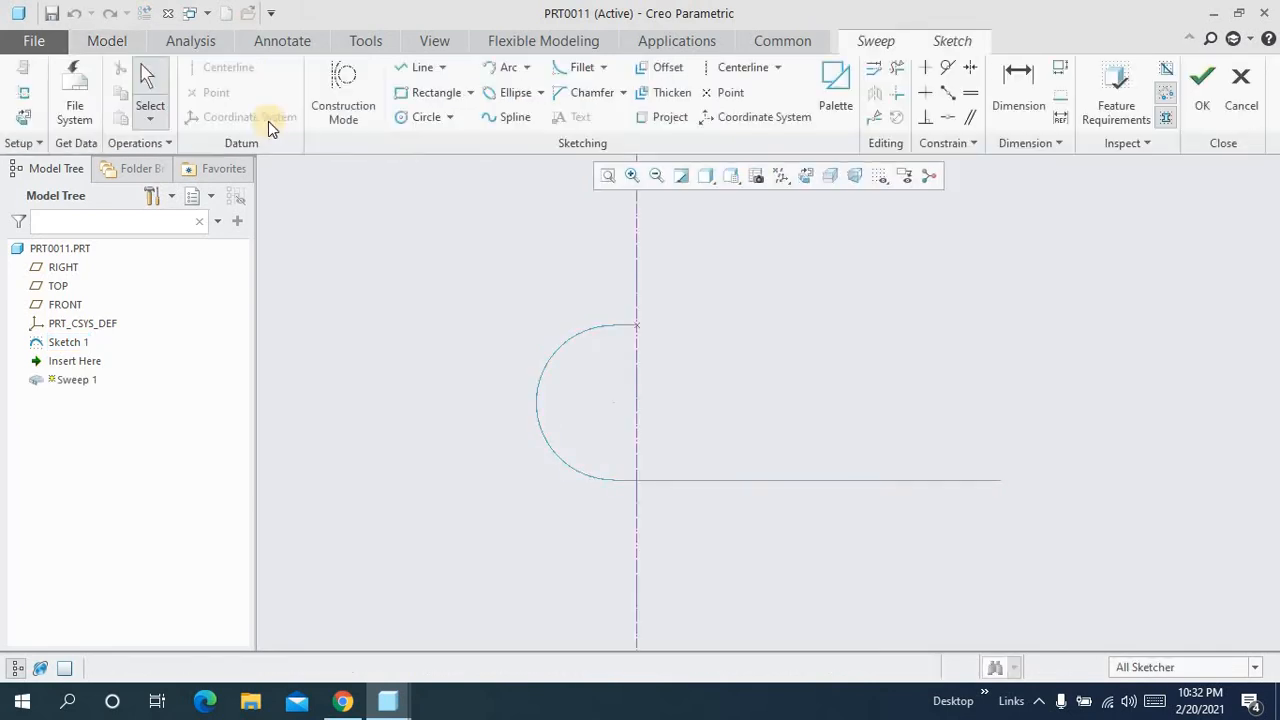
pyautogui.click(806, 176)
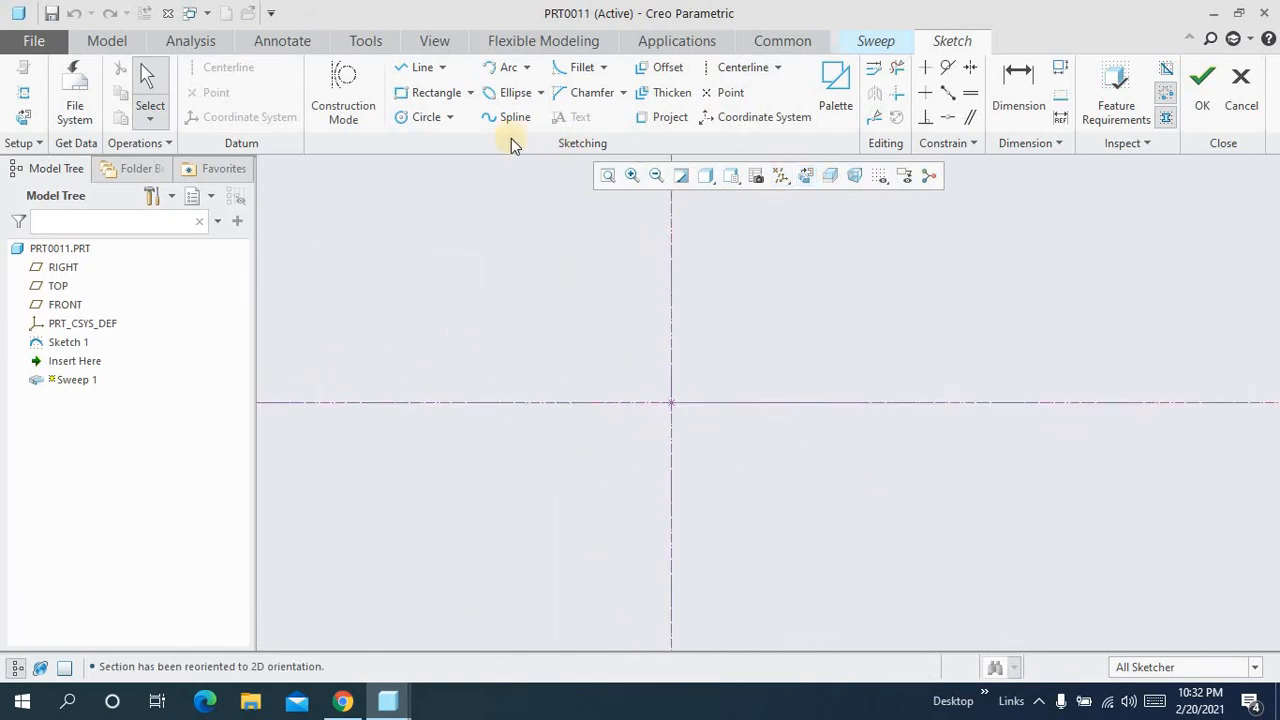
pyautogui.click(428, 117)
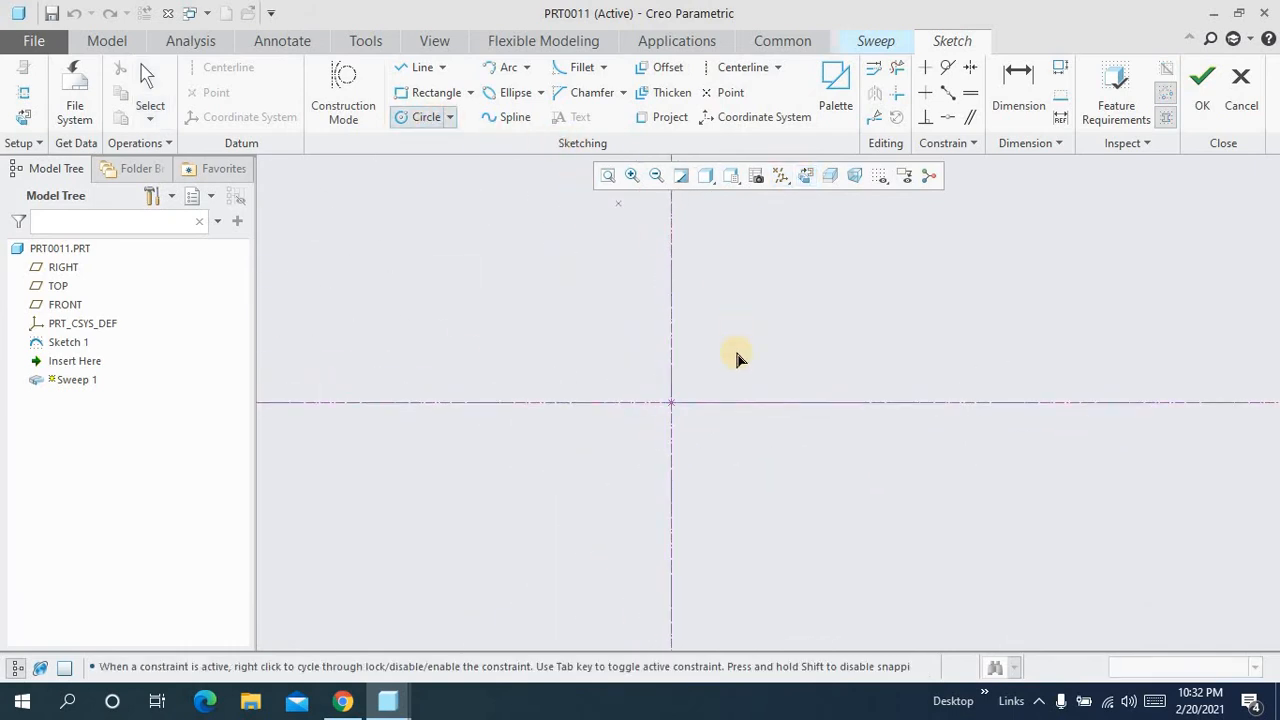
pyautogui.click(677, 403)
pyautogui.click(634, 380)
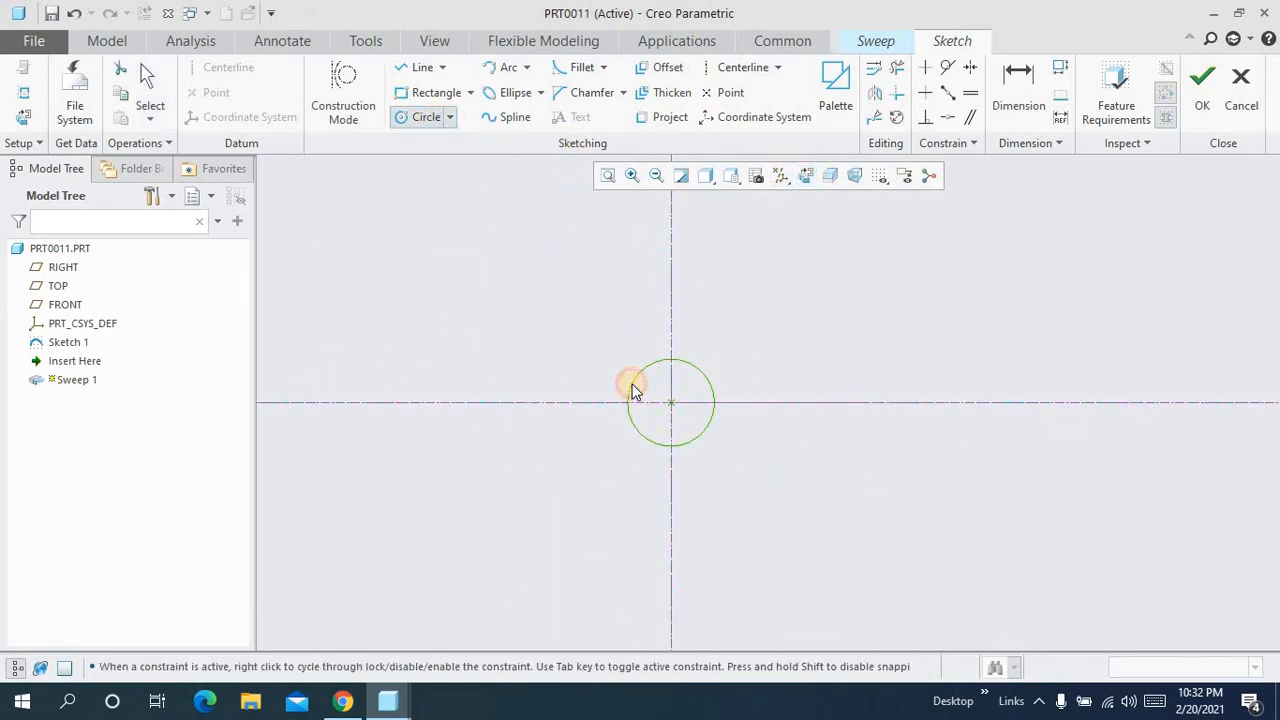
# Step: Set the section circle's diameter to 7.75, finish the section and complete the sweep
pyautogui.click(1000, 124)
pyautogui.doubleClick(701, 372)
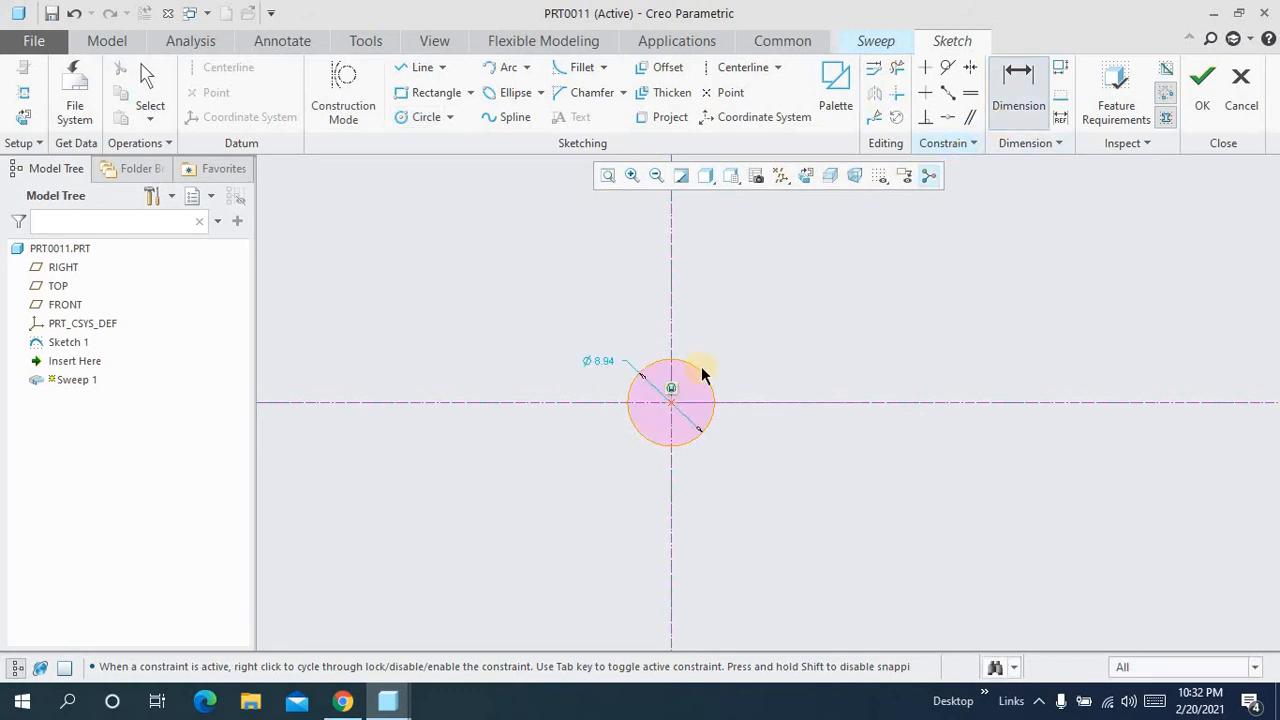
pyautogui.middleClick(603, 366)
pyautogui.write('7')
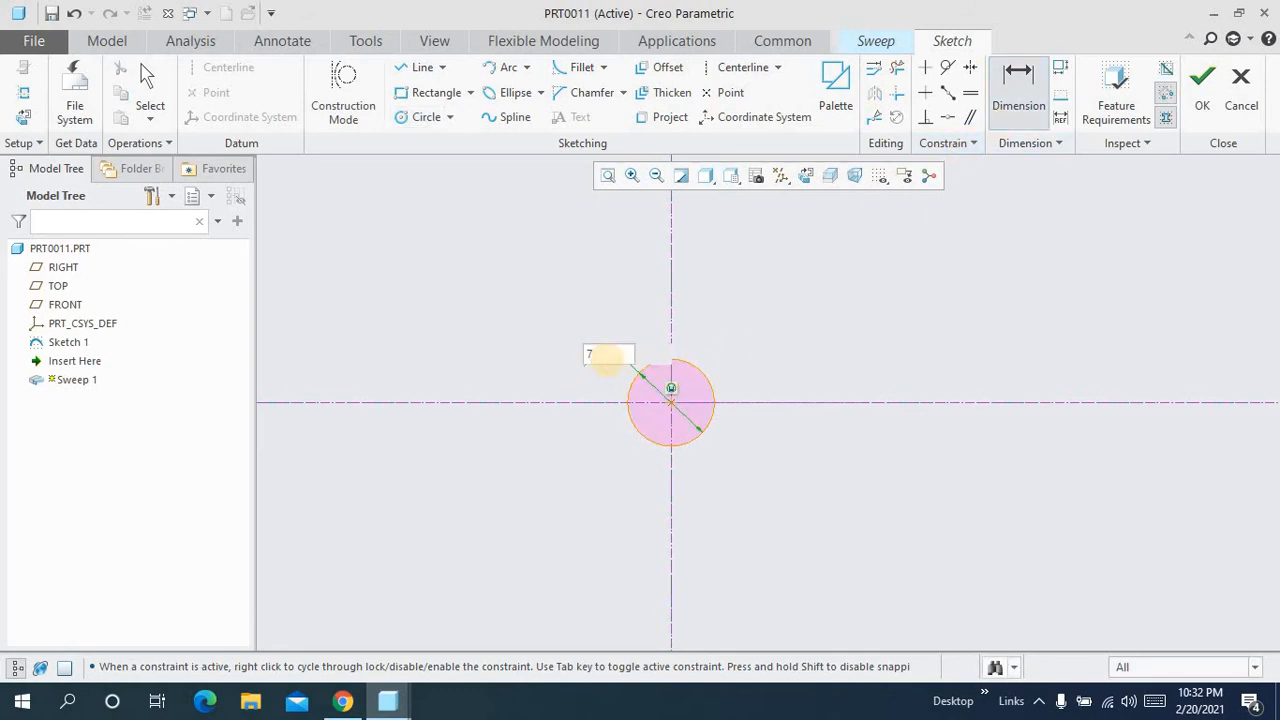
pyautogui.write('.75')
pyautogui.press('Return')
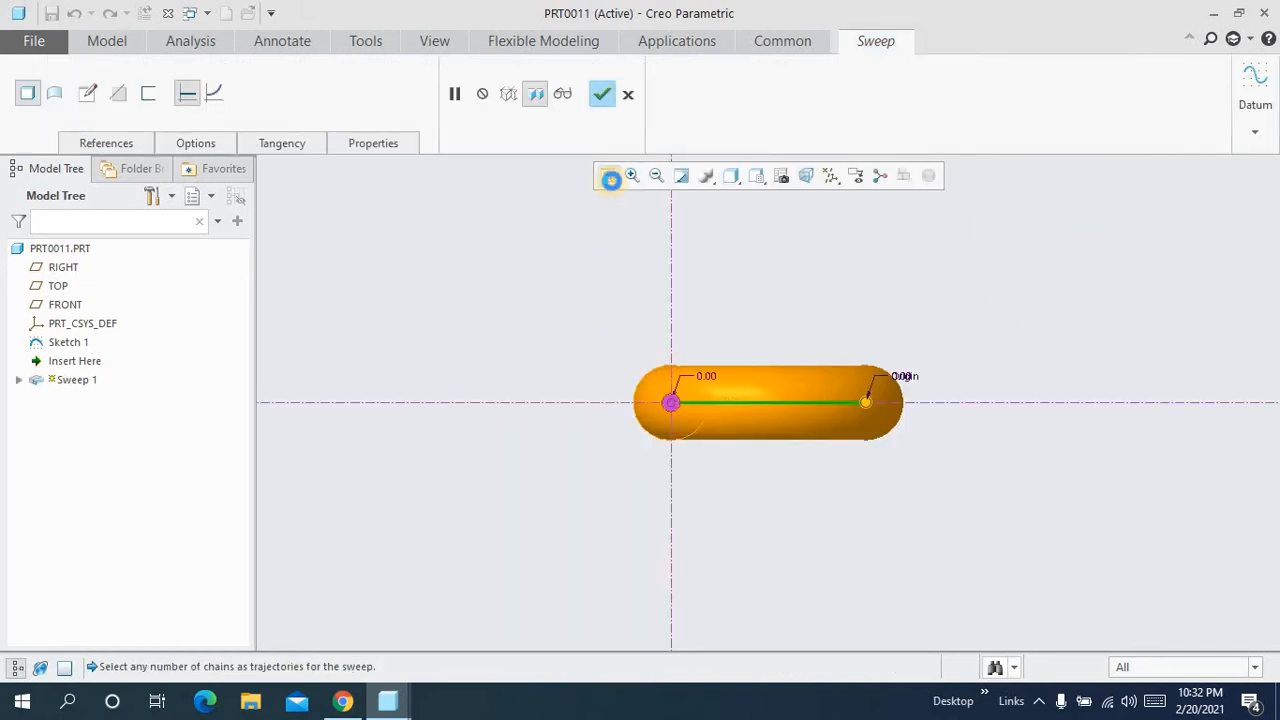
pyautogui.click(757, 180)
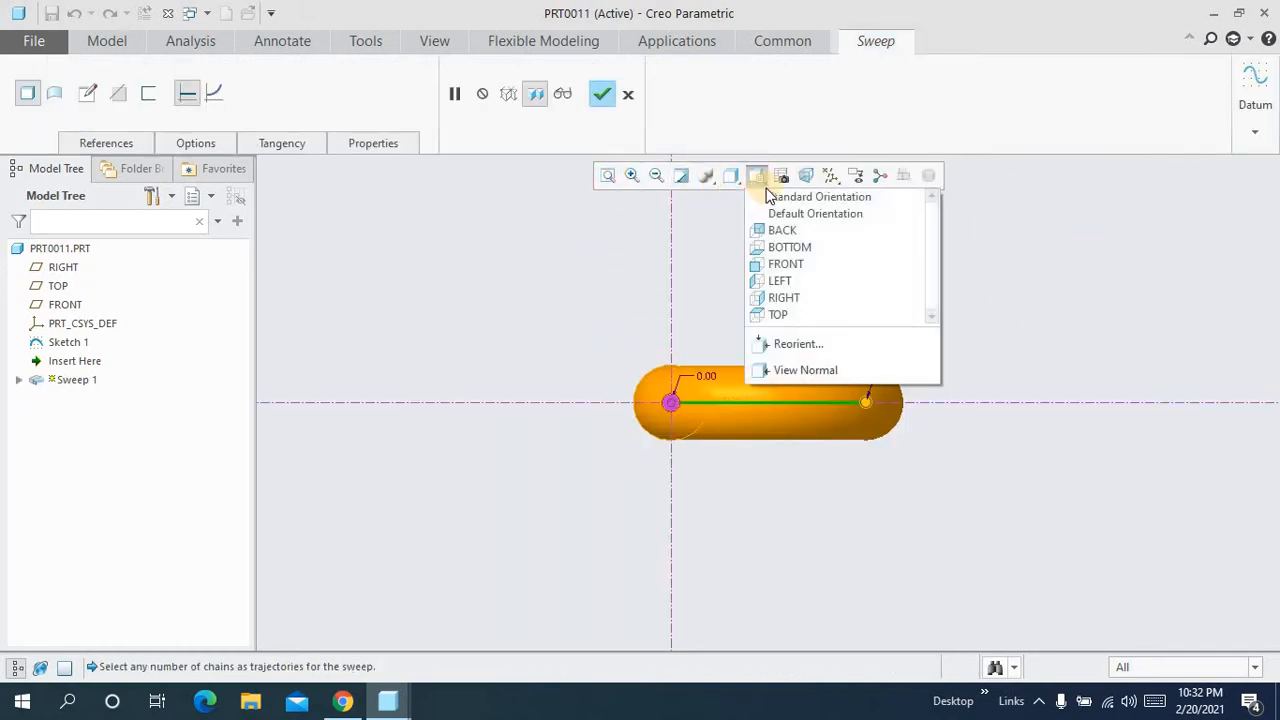
pyautogui.click(770, 197)
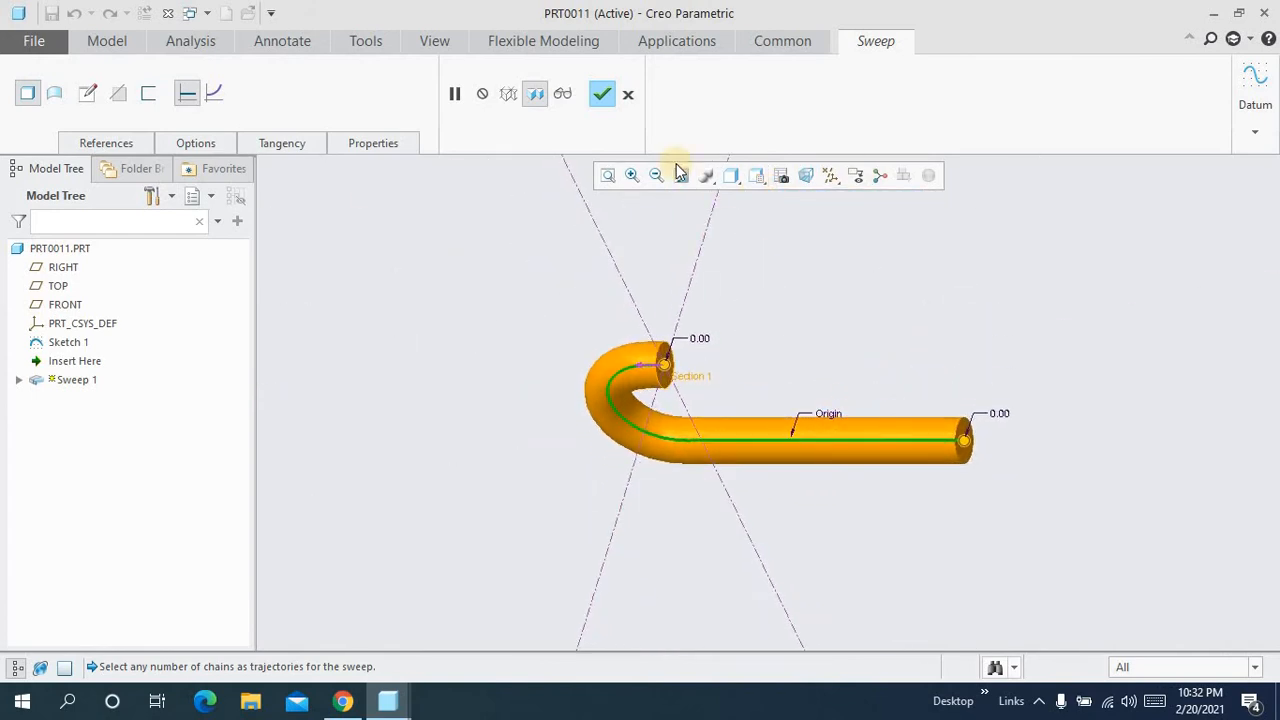
pyautogui.click(601, 96)
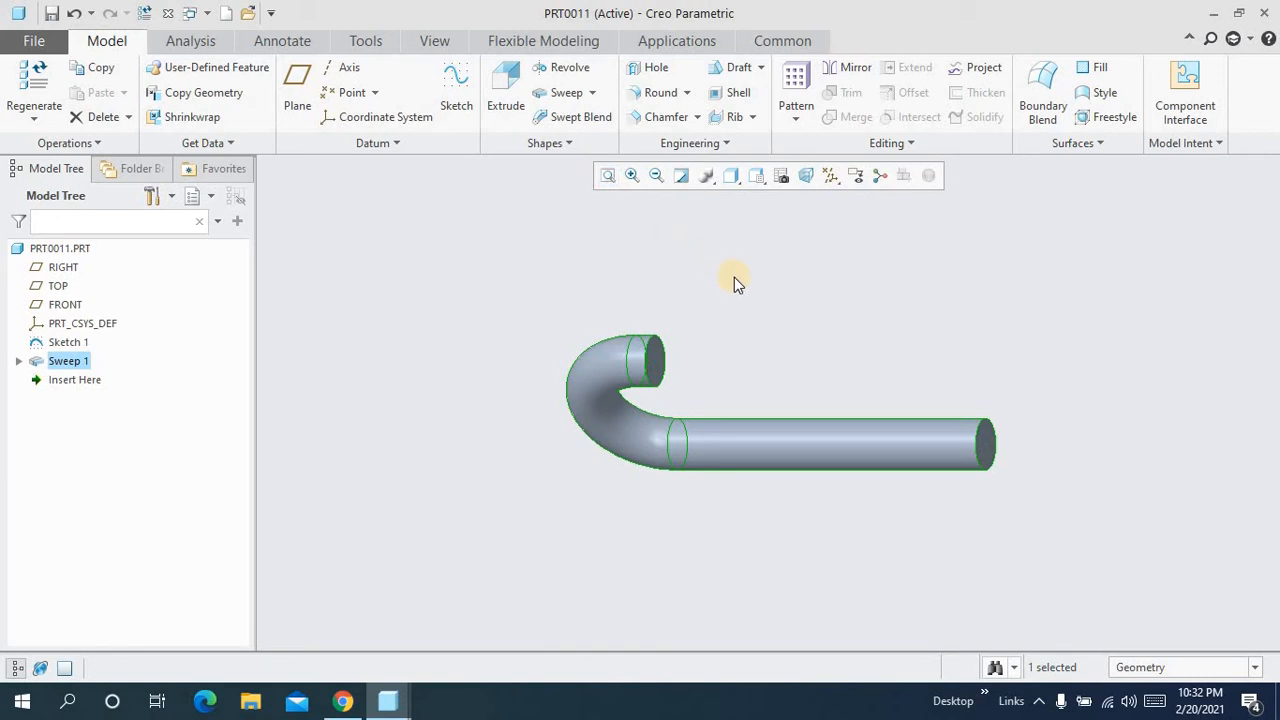
# Step: Show the datum planes and start a new sketch on the FRONT plane
pyautogui.hotkey('ctrl', 'F2')
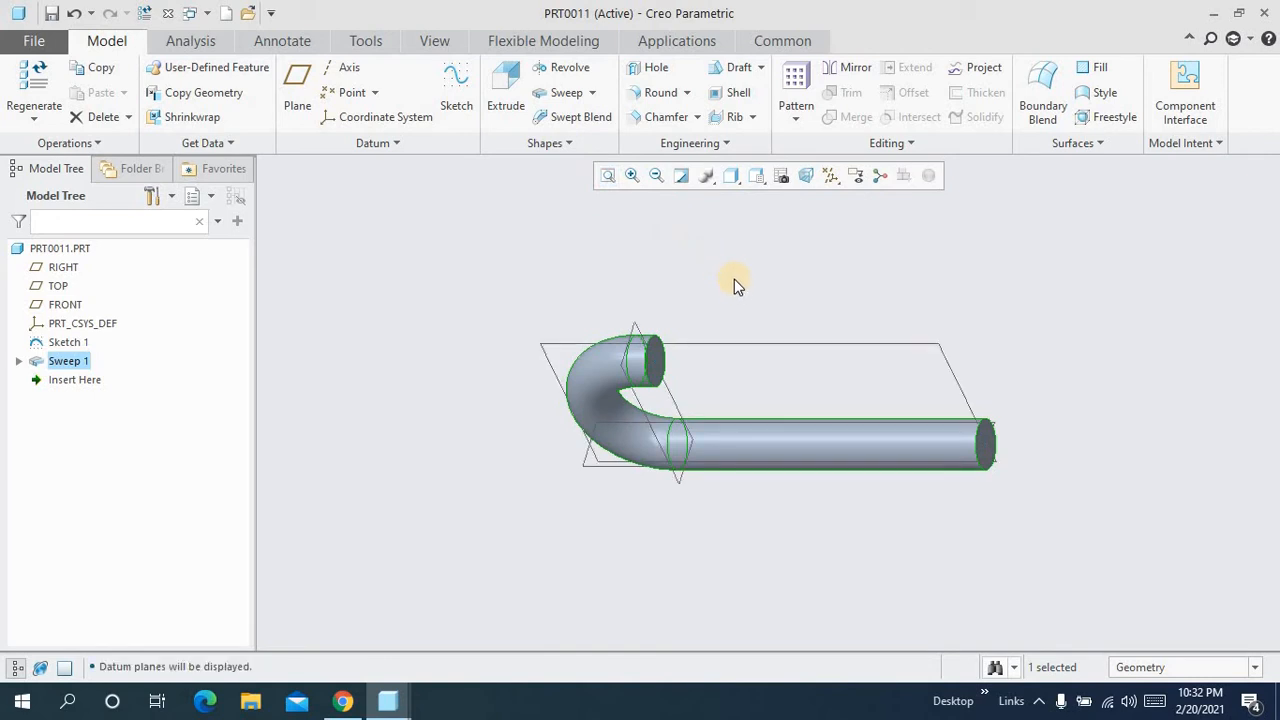
pyautogui.click(760, 345)
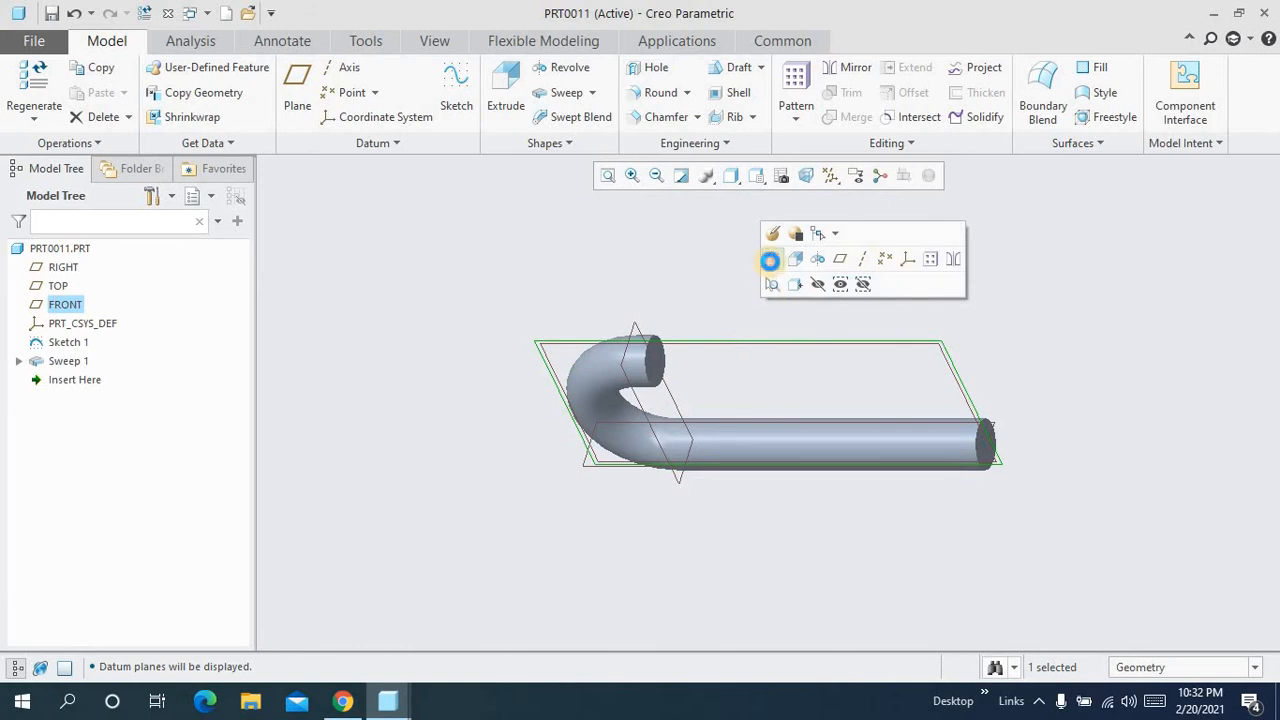
pyautogui.click(769, 260)
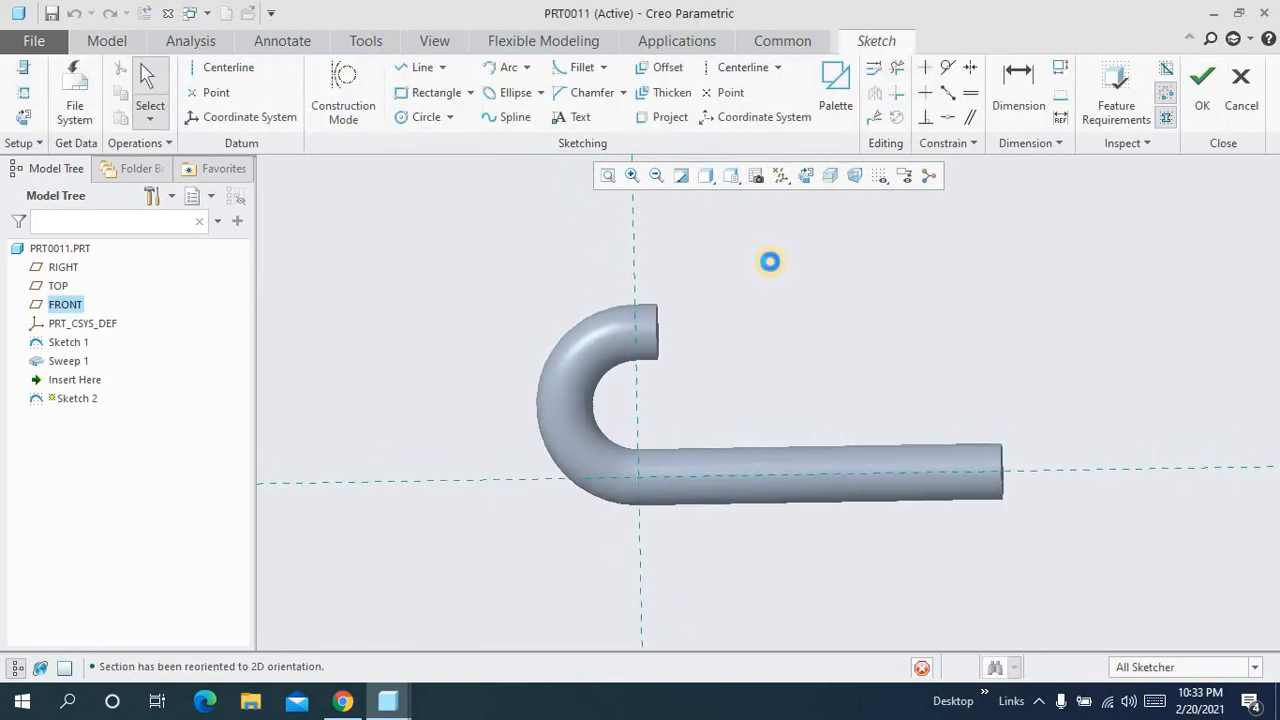
# Step: Hide the datum planes and sketch a horizontal line about 37.22 long from the shank's free end along its upper edge
pyautogui.hotkey('ctrl', 'F2')
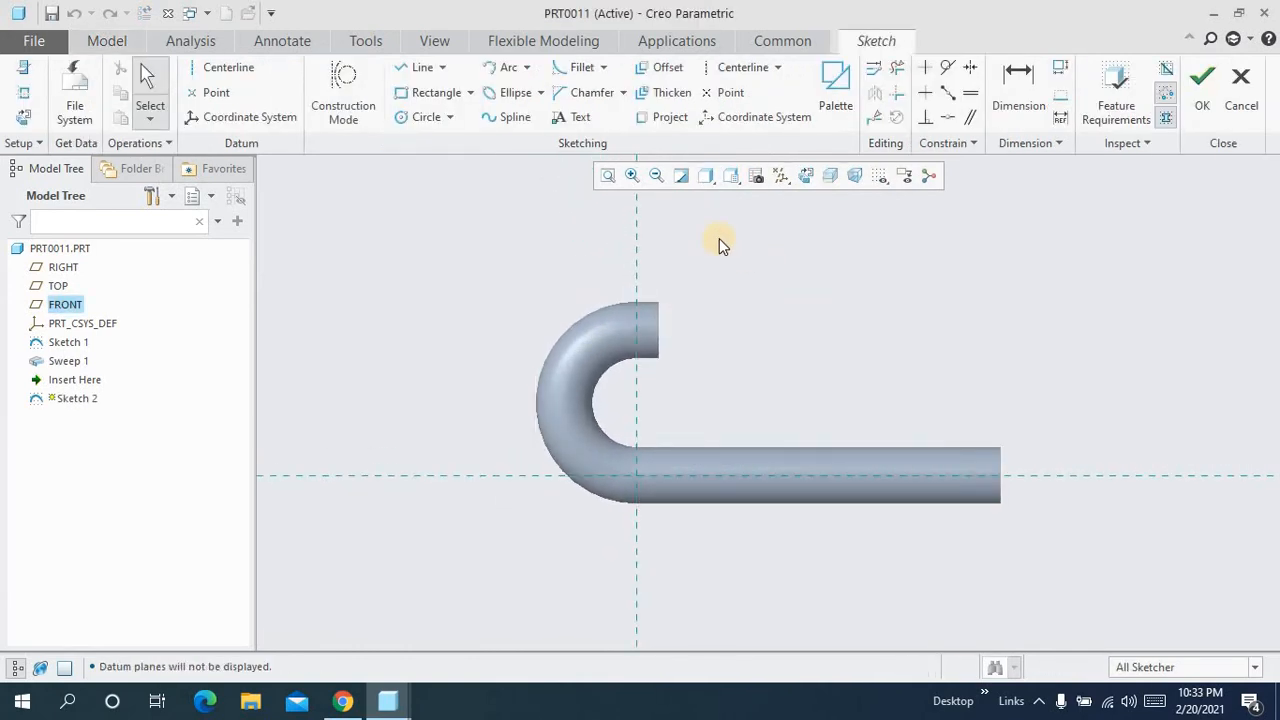
pyautogui.click(417, 67)
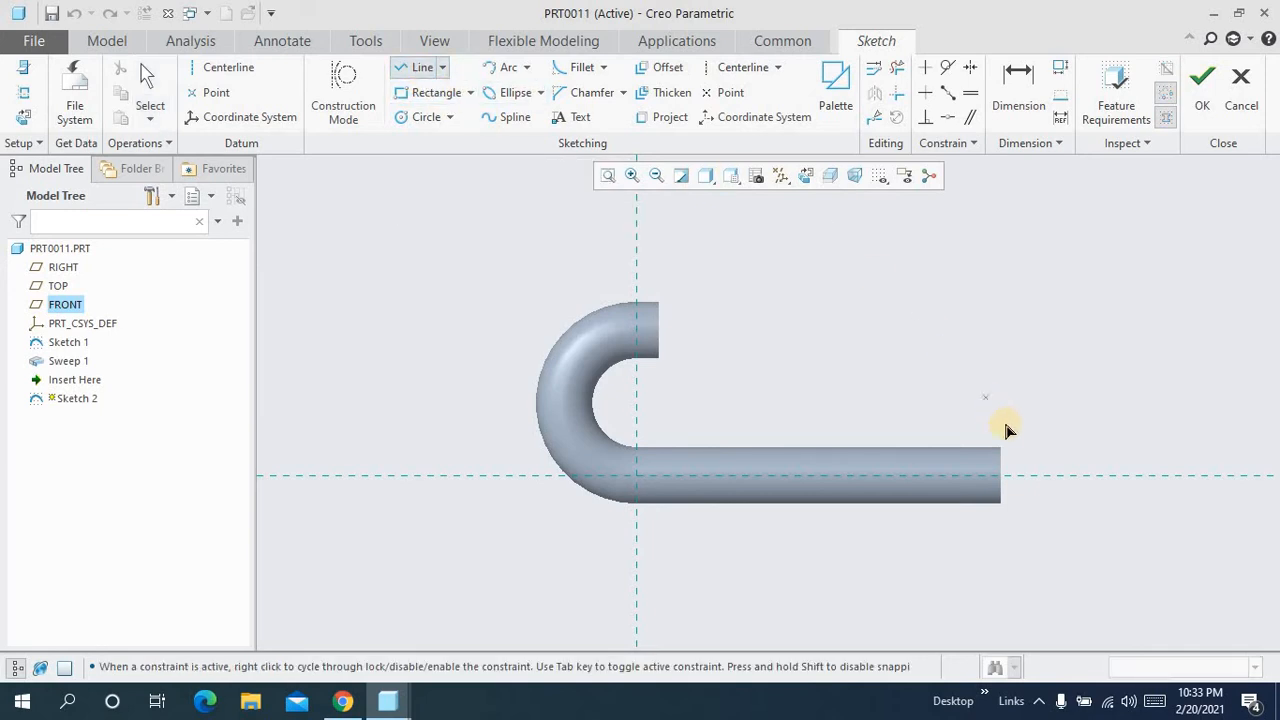
pyautogui.click(1001, 448)
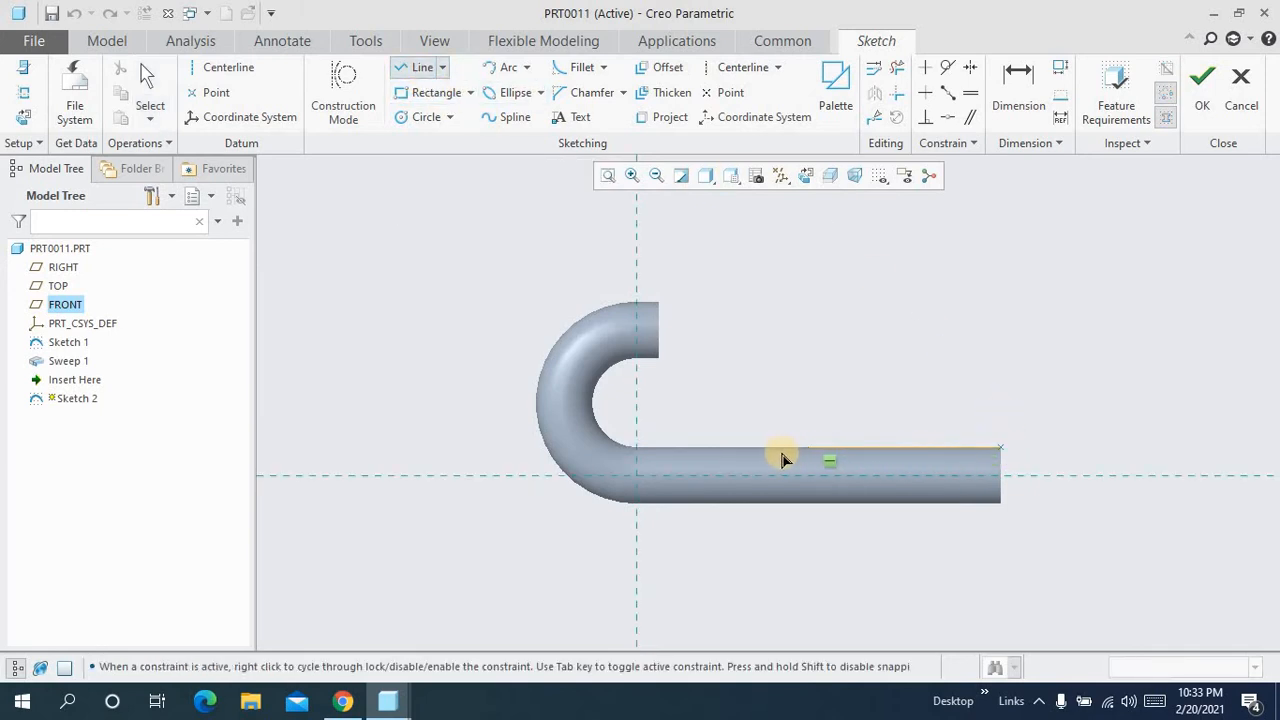
pyautogui.click(729, 449)
# Step: Set the line's length to 40 and finish the sketch with a horizontal centerline along the shank's axis
pyautogui.click(1014, 95)
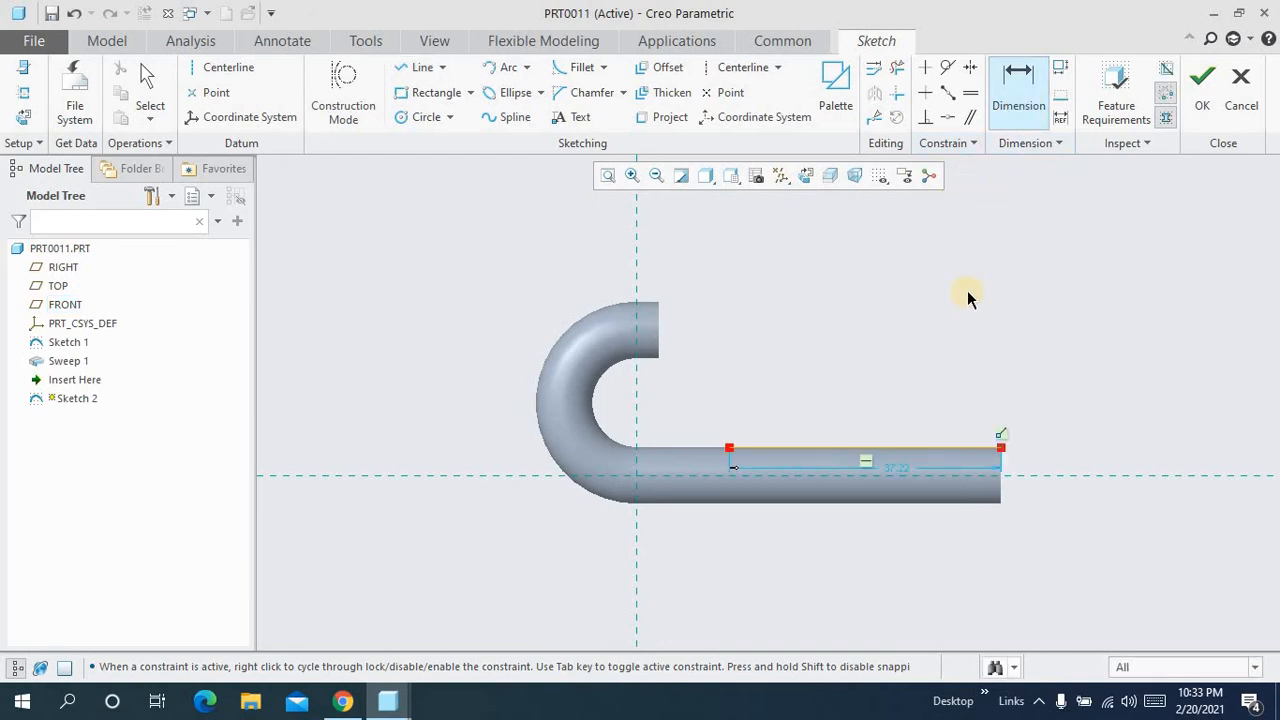
pyautogui.middleClick(895, 467)
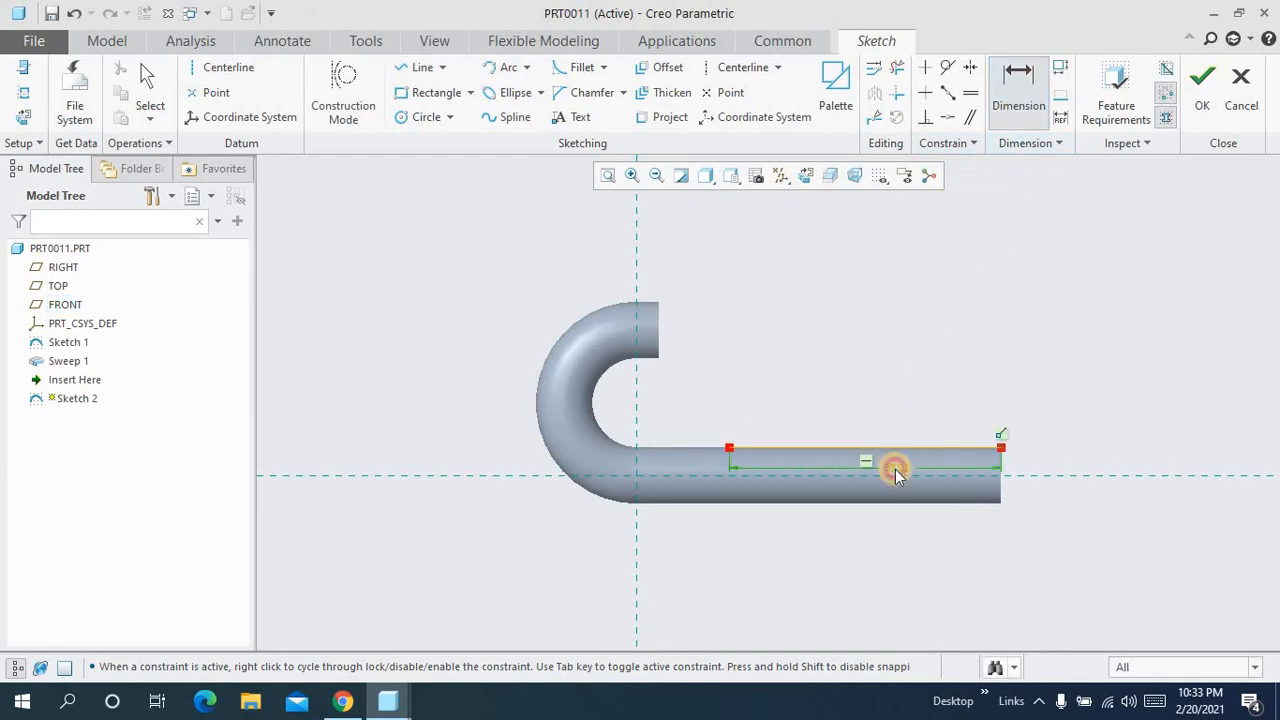
pyautogui.write('40')
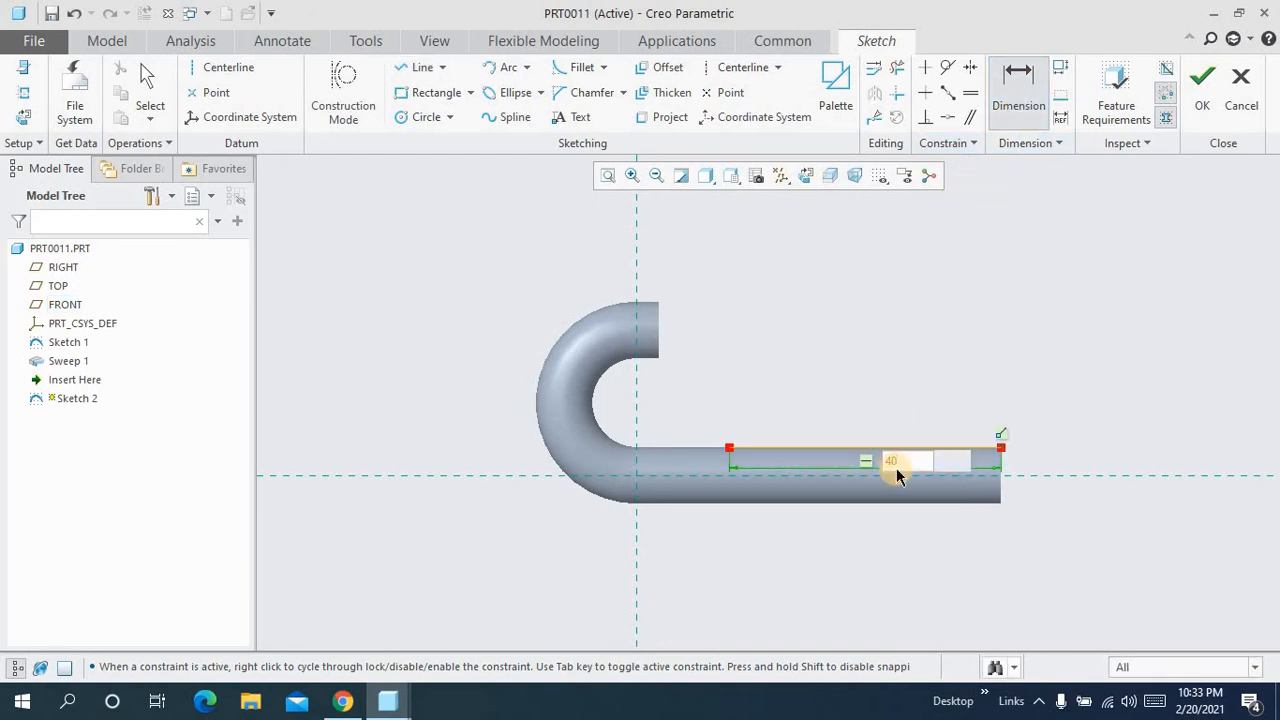
pyautogui.press('Return')
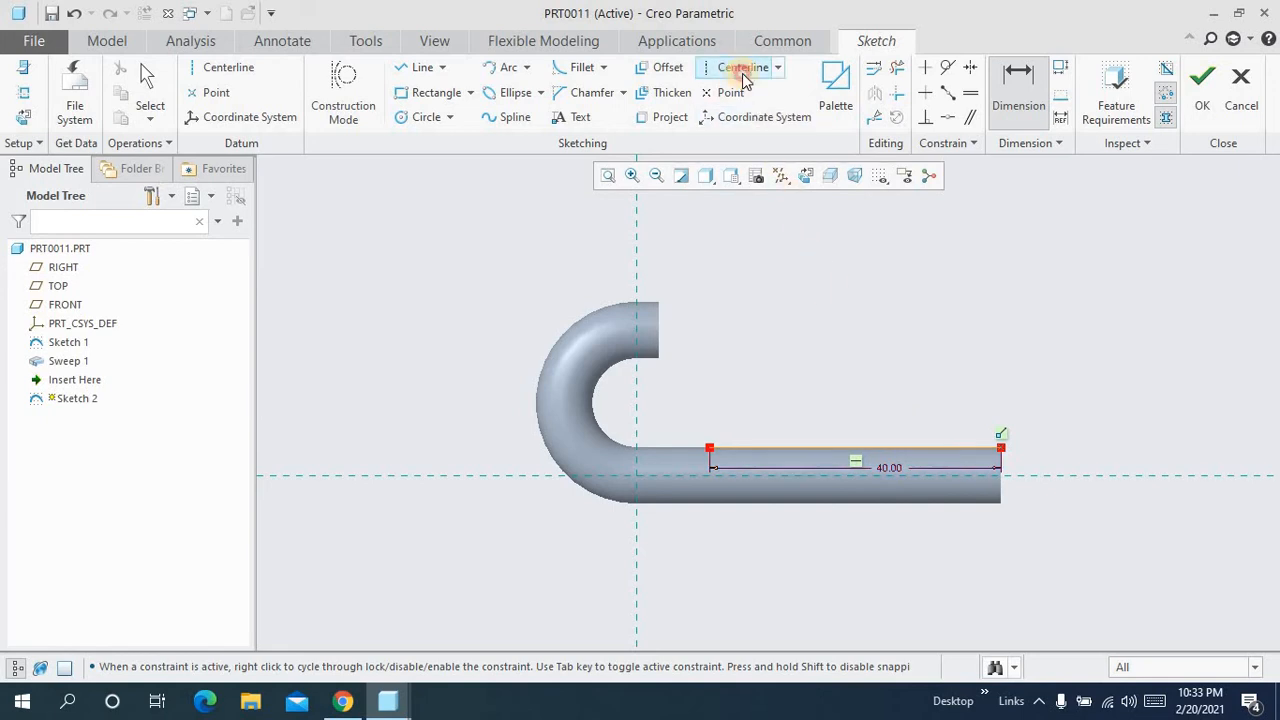
pyautogui.click(742, 70)
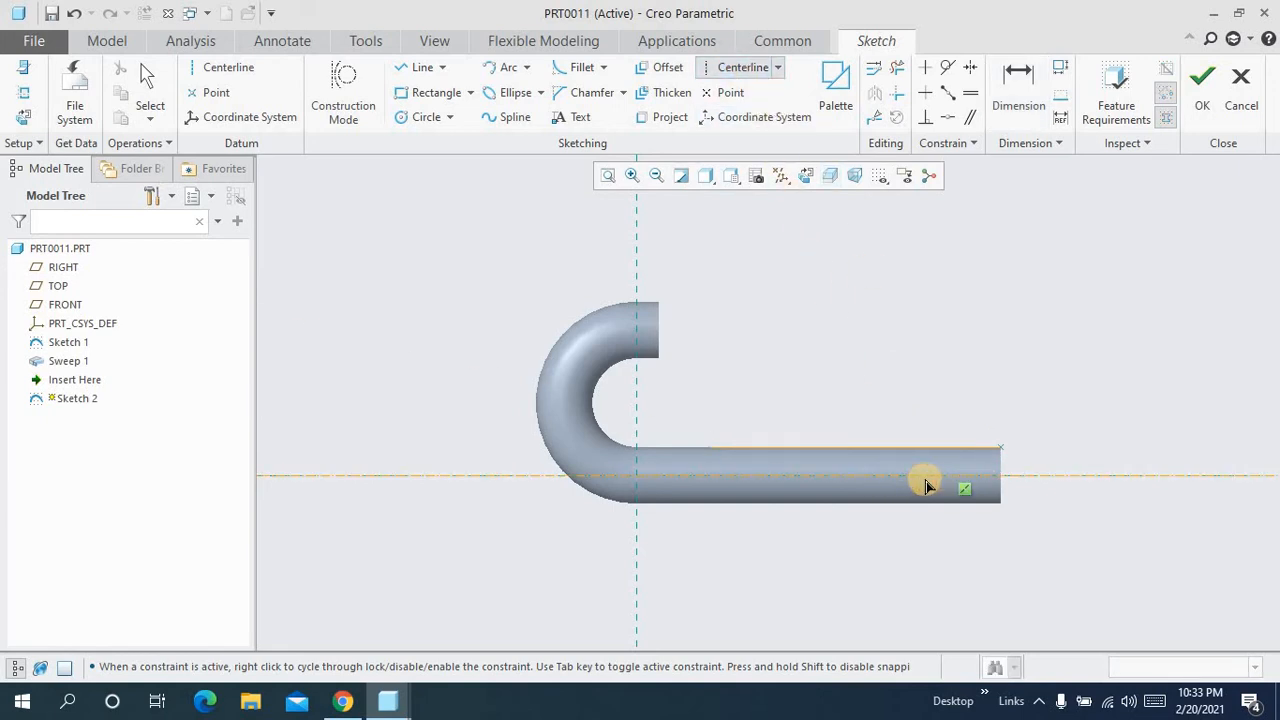
pyautogui.click(1205, 125)
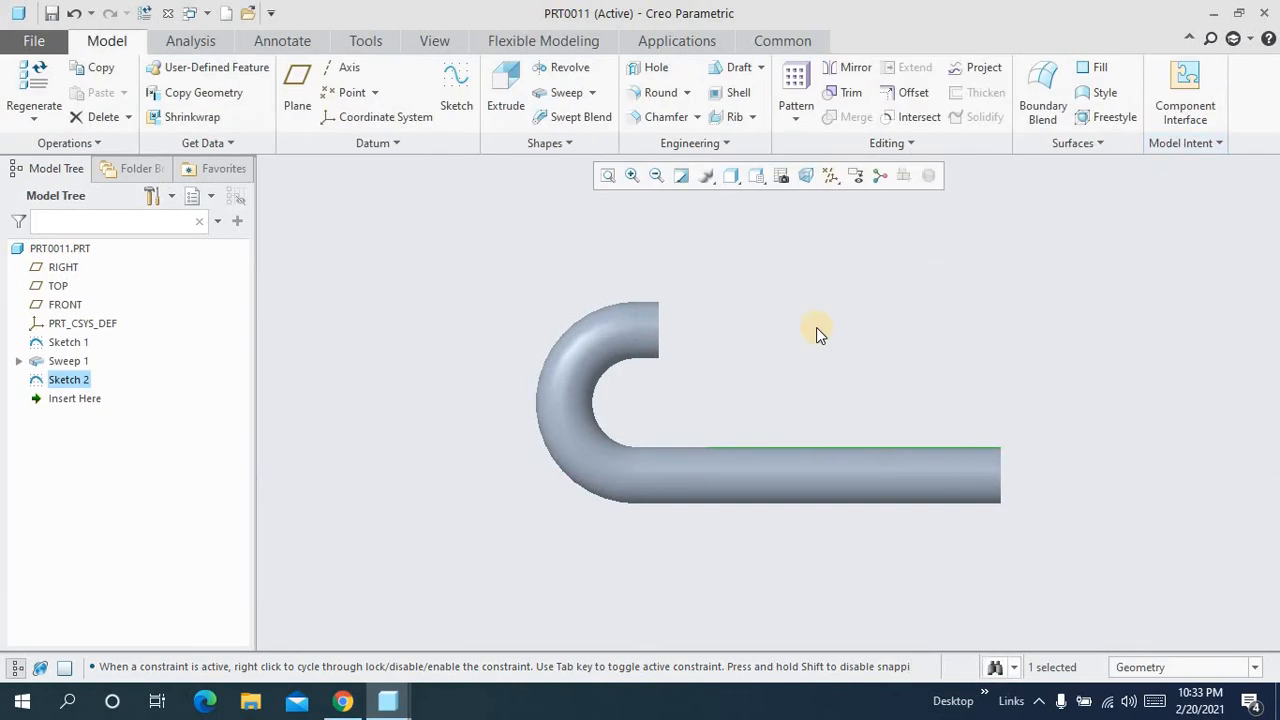
# Step: Start a helical sweep and sketch a closed triangular section at the shank end's upper corner, its apex of about 71° pointing into the shank
pyautogui.click(594, 92)
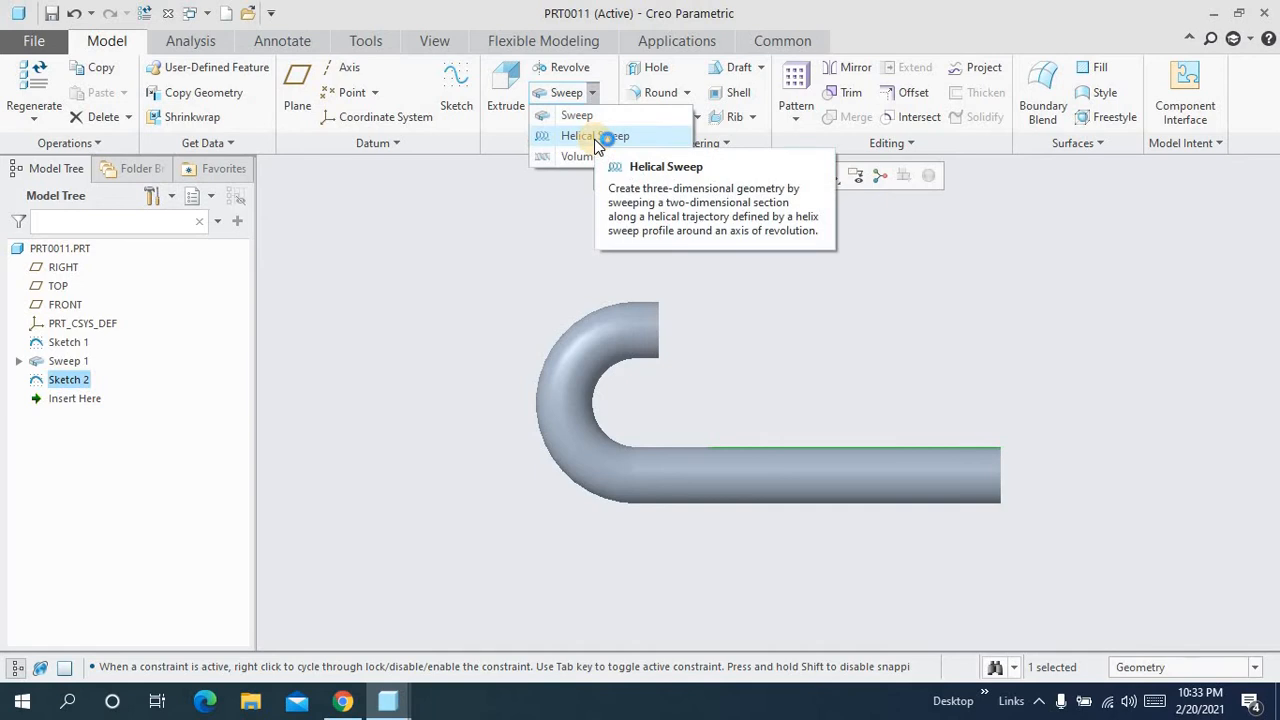
pyautogui.click(594, 137)
pyautogui.click(88, 100)
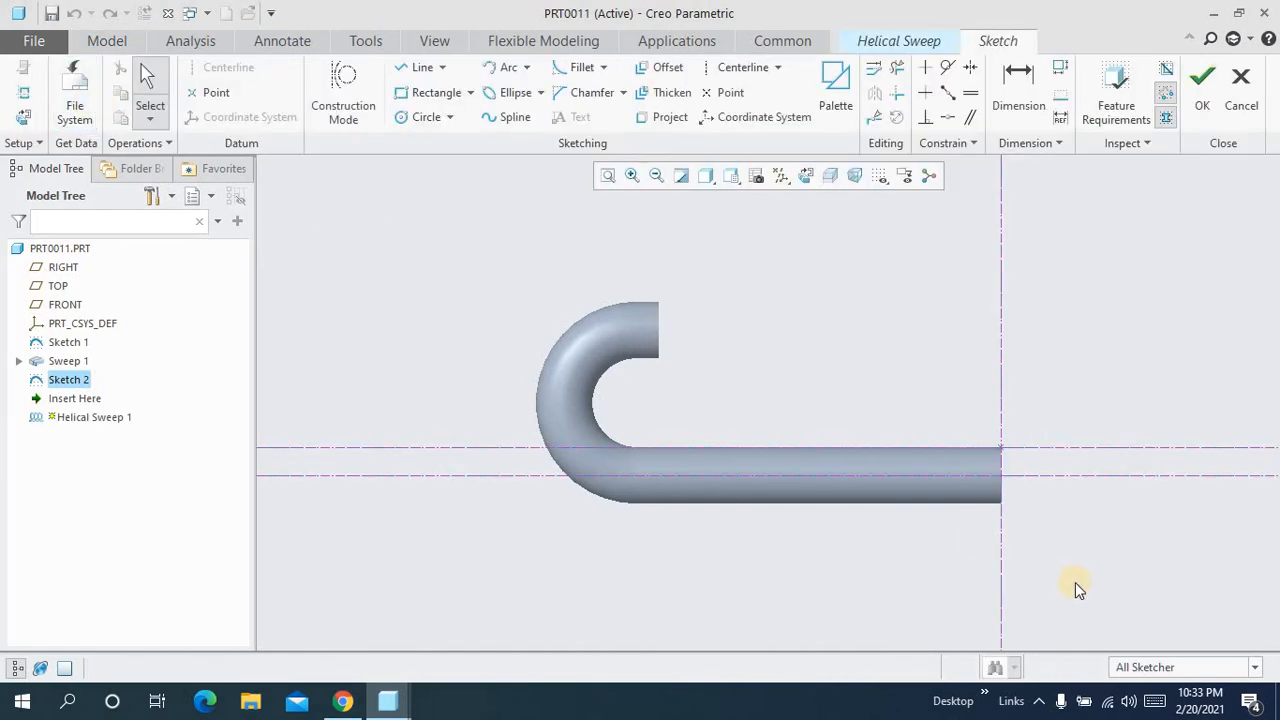
pyautogui.scroll(-5, 1050, 480)
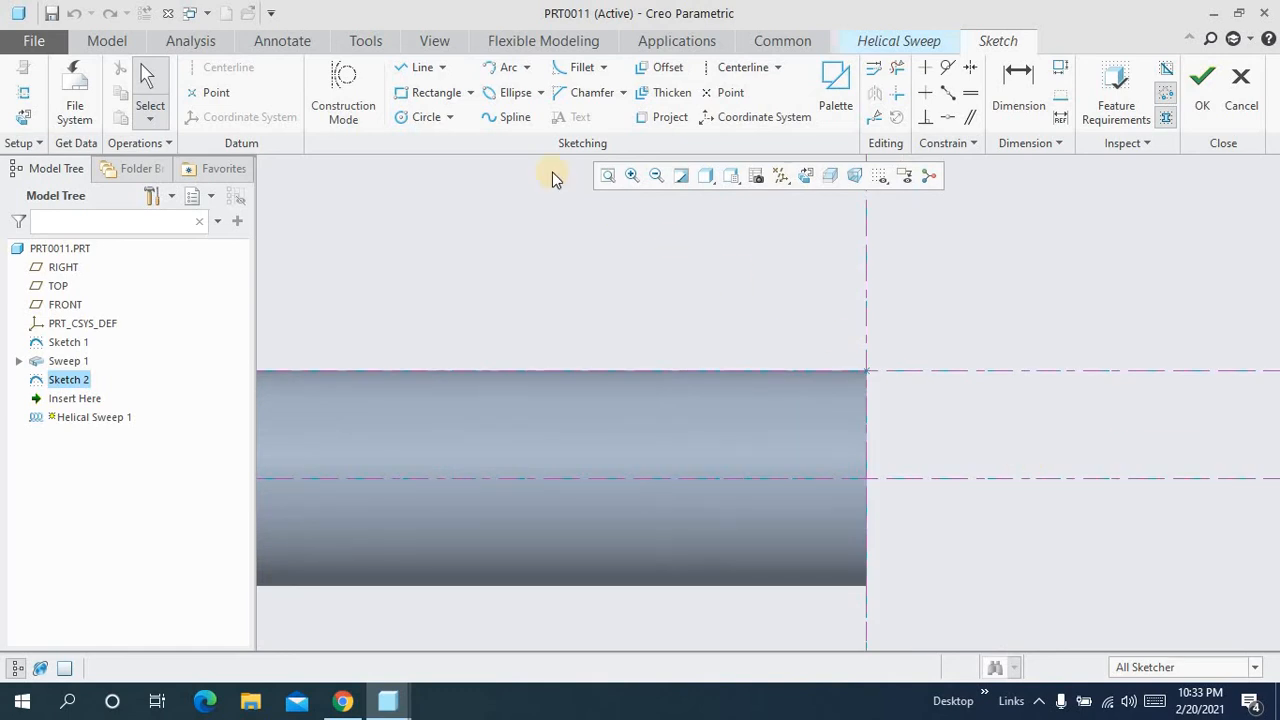
pyautogui.click(421, 68)
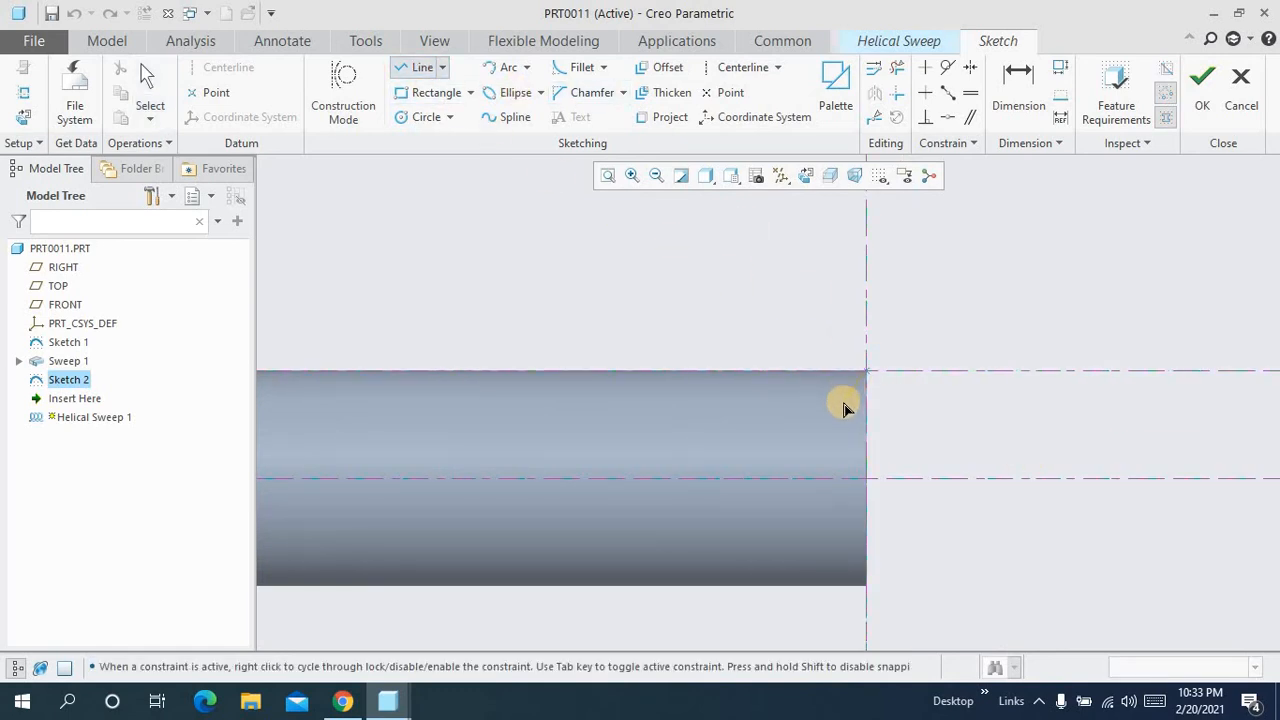
pyautogui.click(843, 410)
pyautogui.click(865, 372)
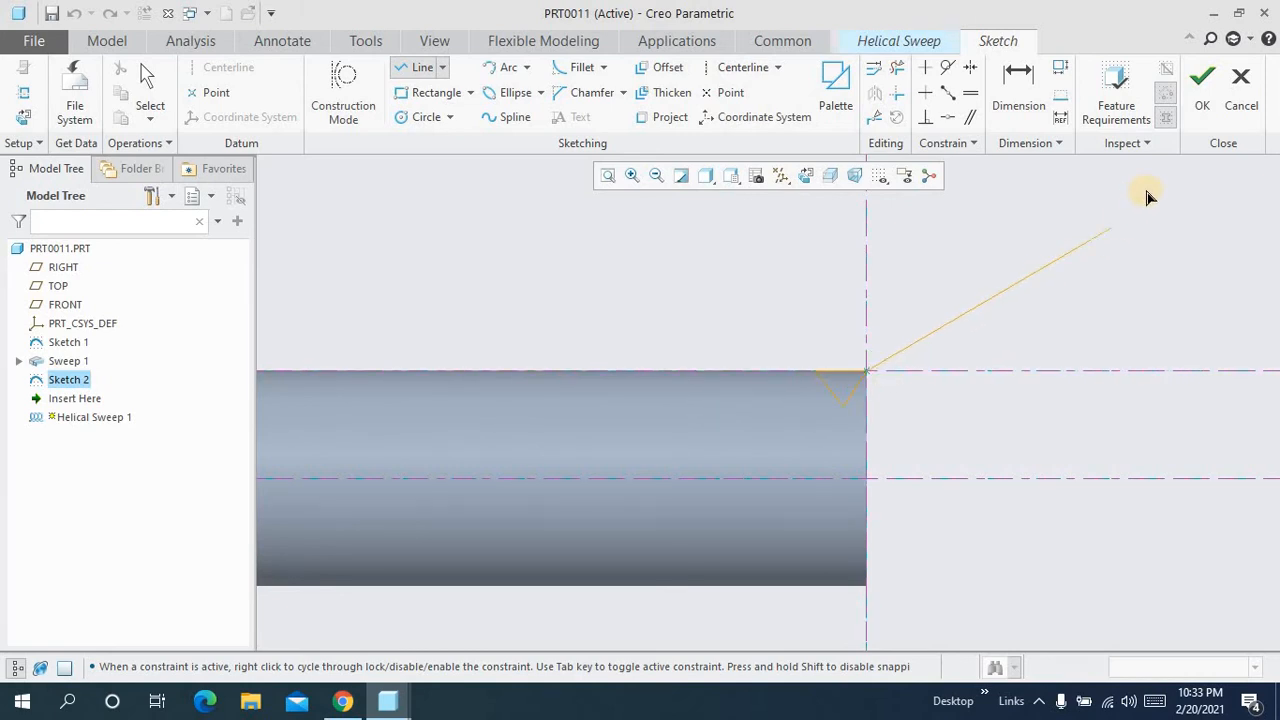
# Step: Set the triangle's apex angle to 45° and the apex's distance from the shank's end to 0.5
pyautogui.click(1016, 108)
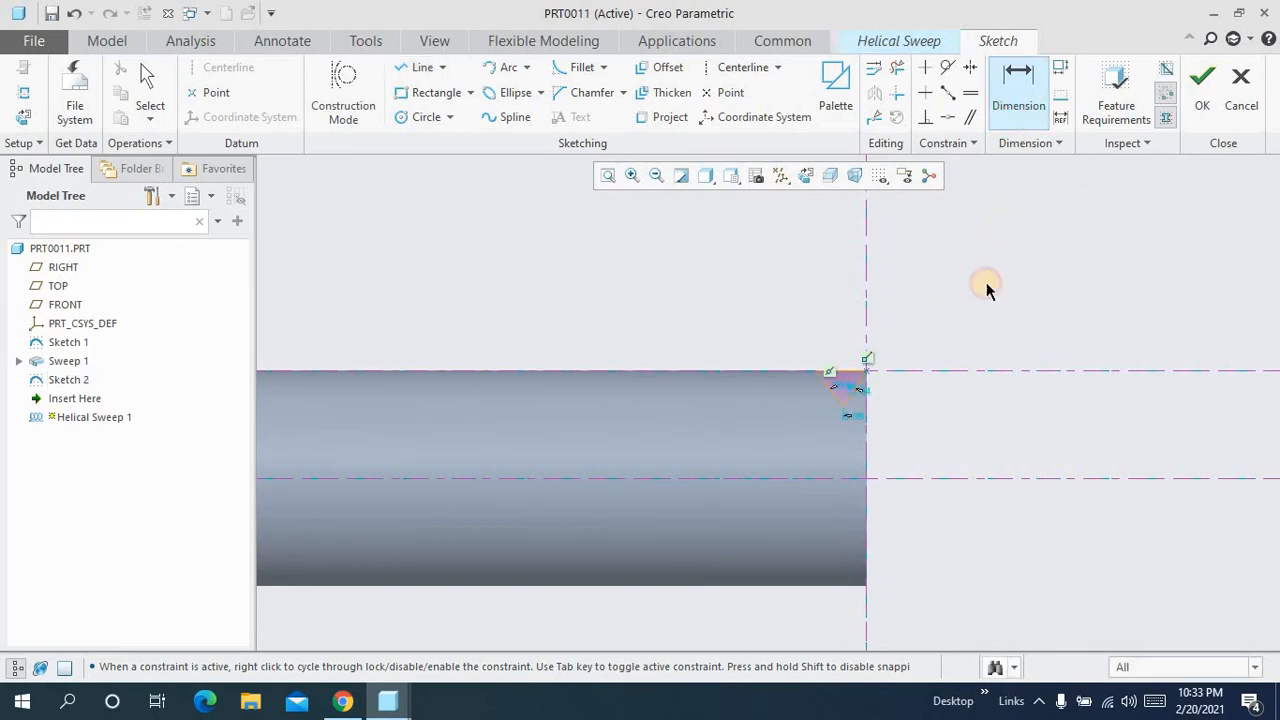
pyautogui.scroll(5, 843, 408)
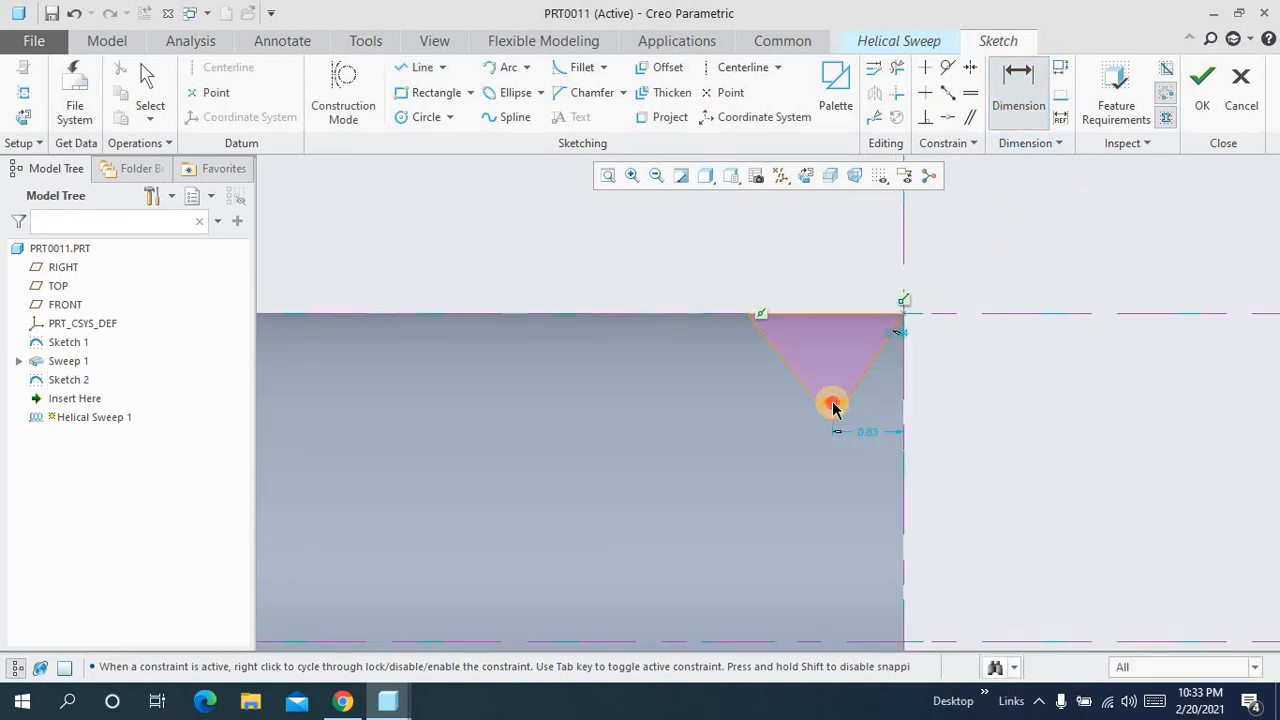
pyautogui.middleClick(833, 402)
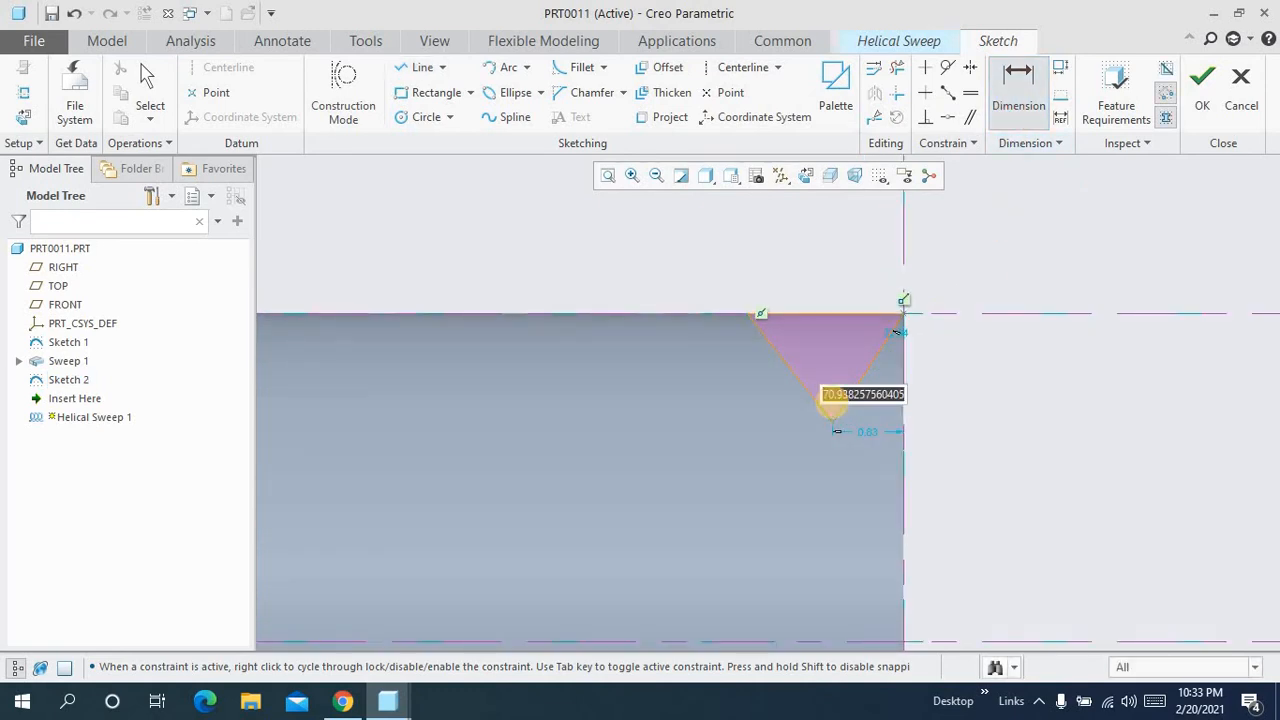
pyautogui.write('45')
pyautogui.press('Return')
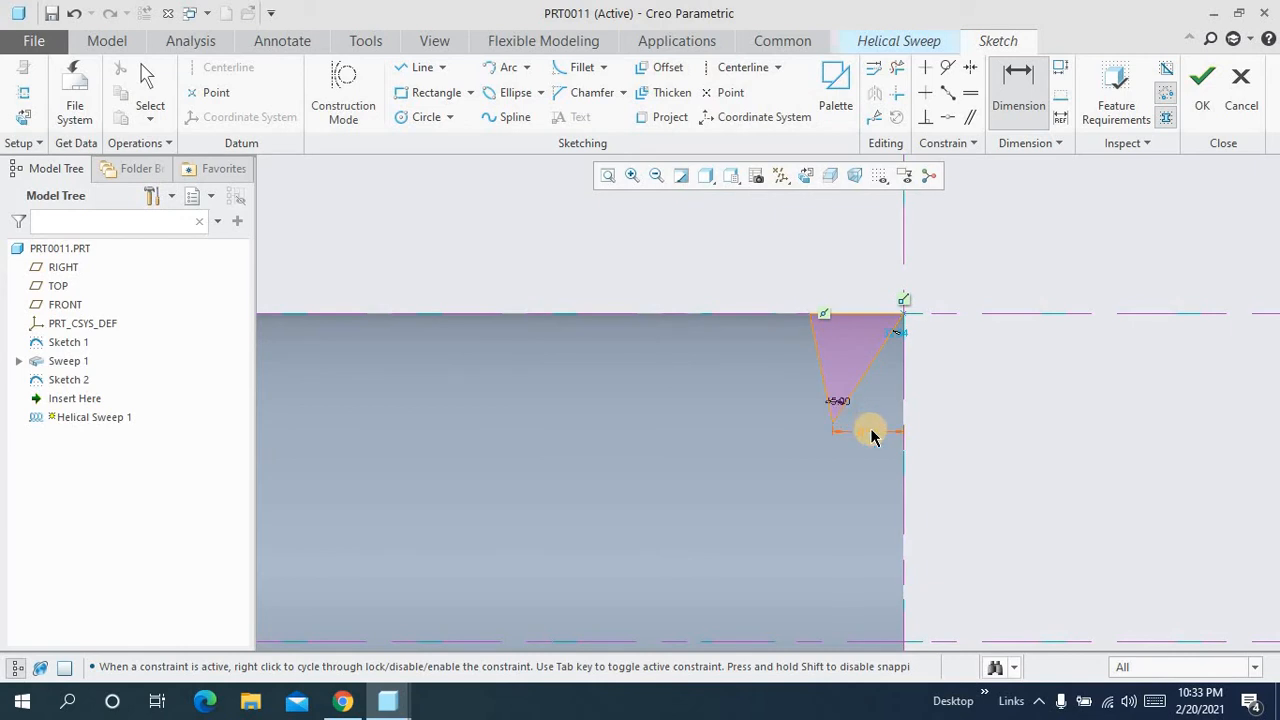
pyautogui.doubleClick(870, 432)
pyautogui.write('0.5')
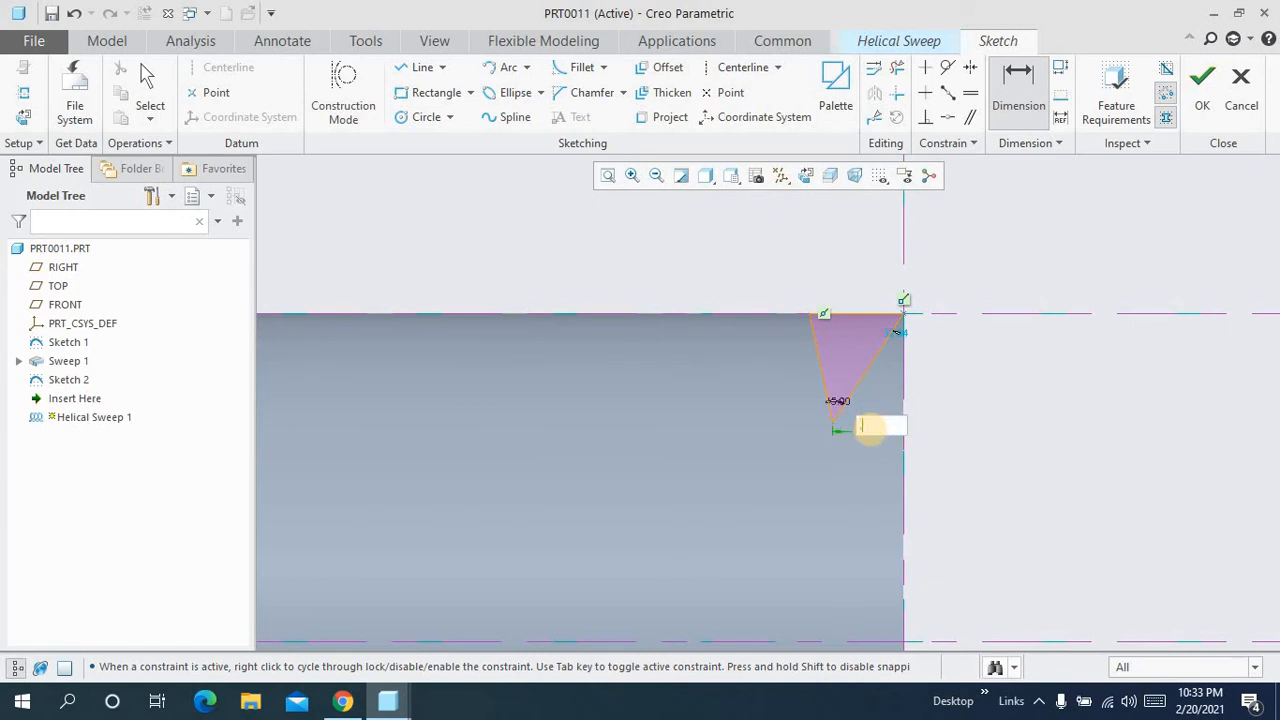
pyautogui.press('Return')
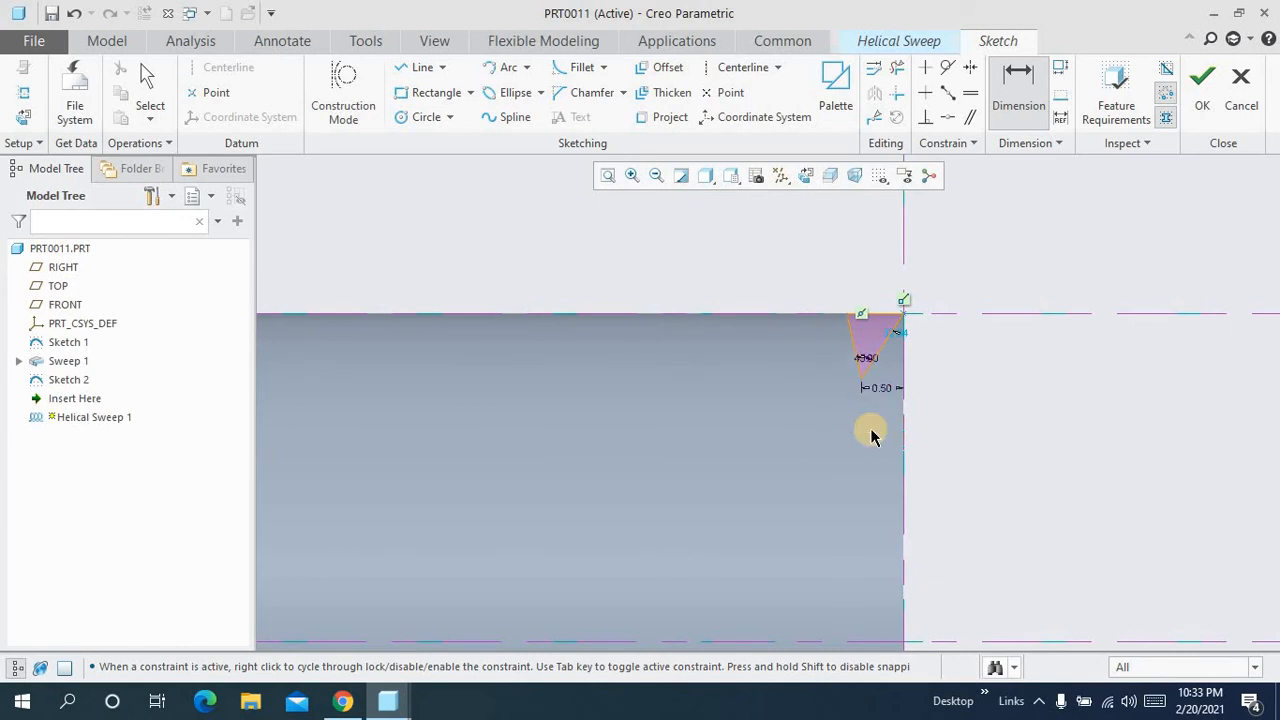
# Step: Dimension the triangle's upper edge and set its length to 0.90
pyautogui.click(885, 316)
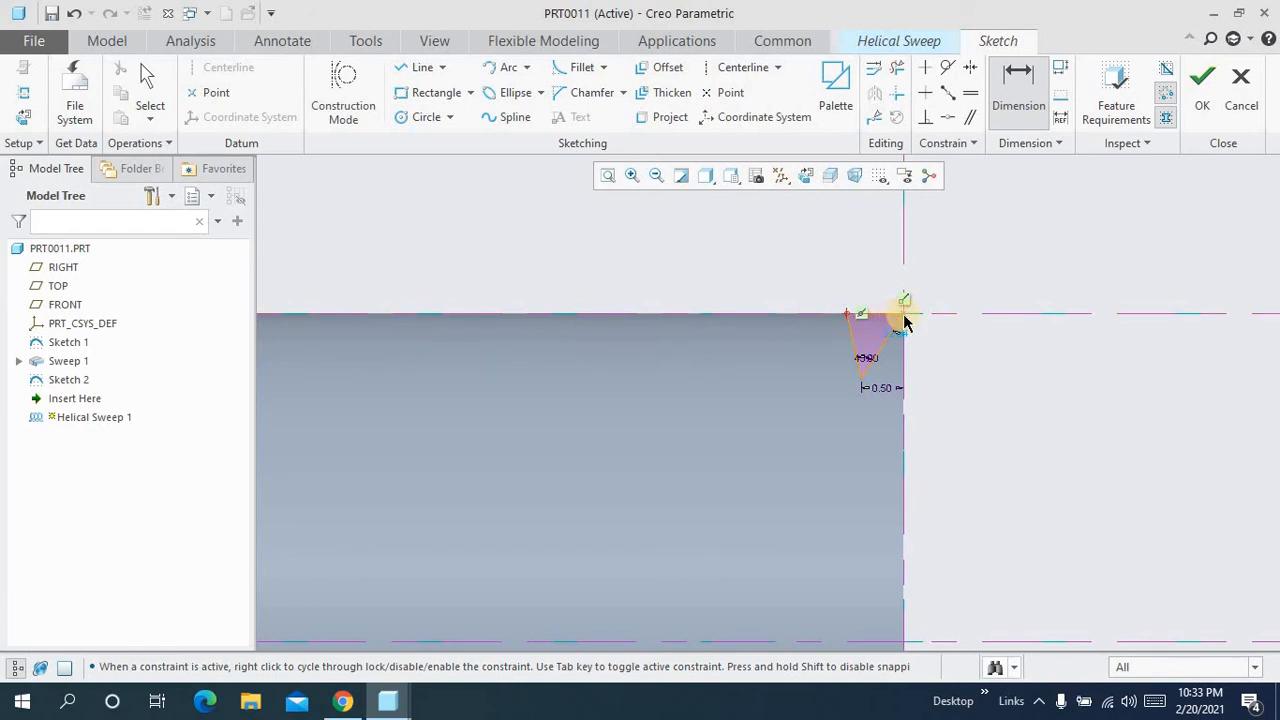
pyautogui.middleClick(883, 300)
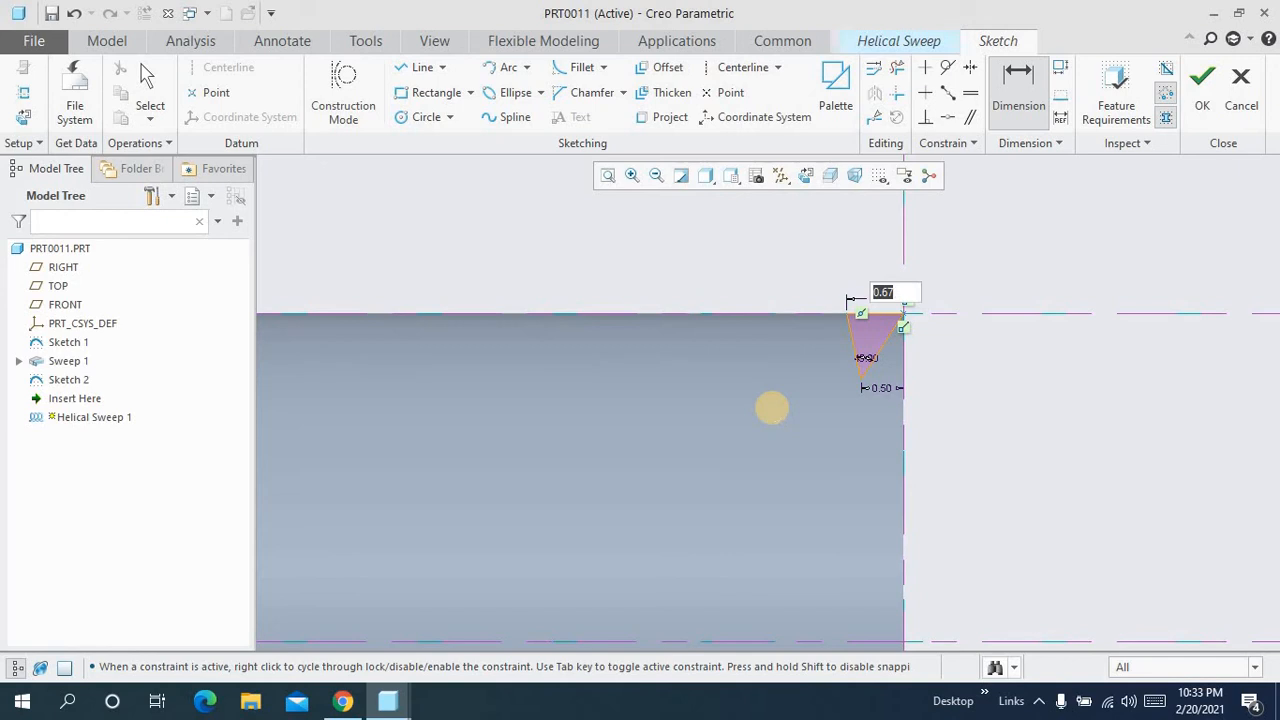
pyautogui.write('0')
pyautogui.press('Return')
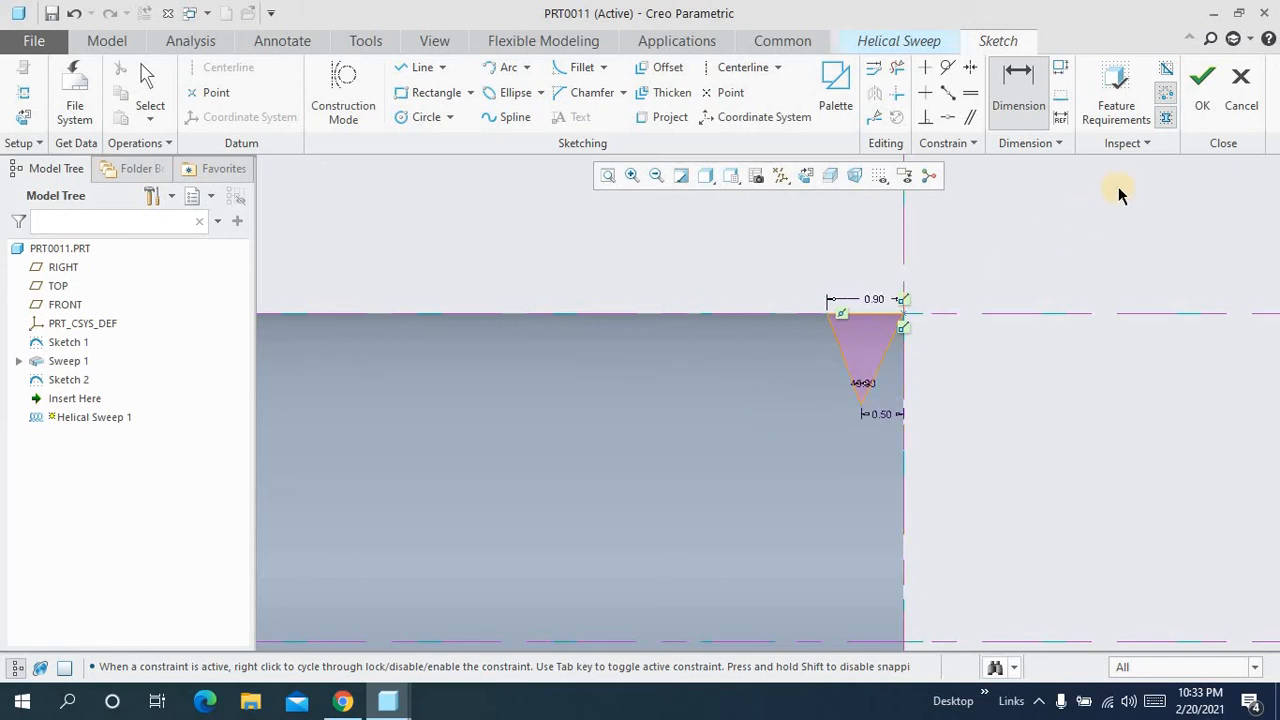
# Step: Finish the triangular section and set the helical sweep to remove material
pyautogui.click(1202, 90)
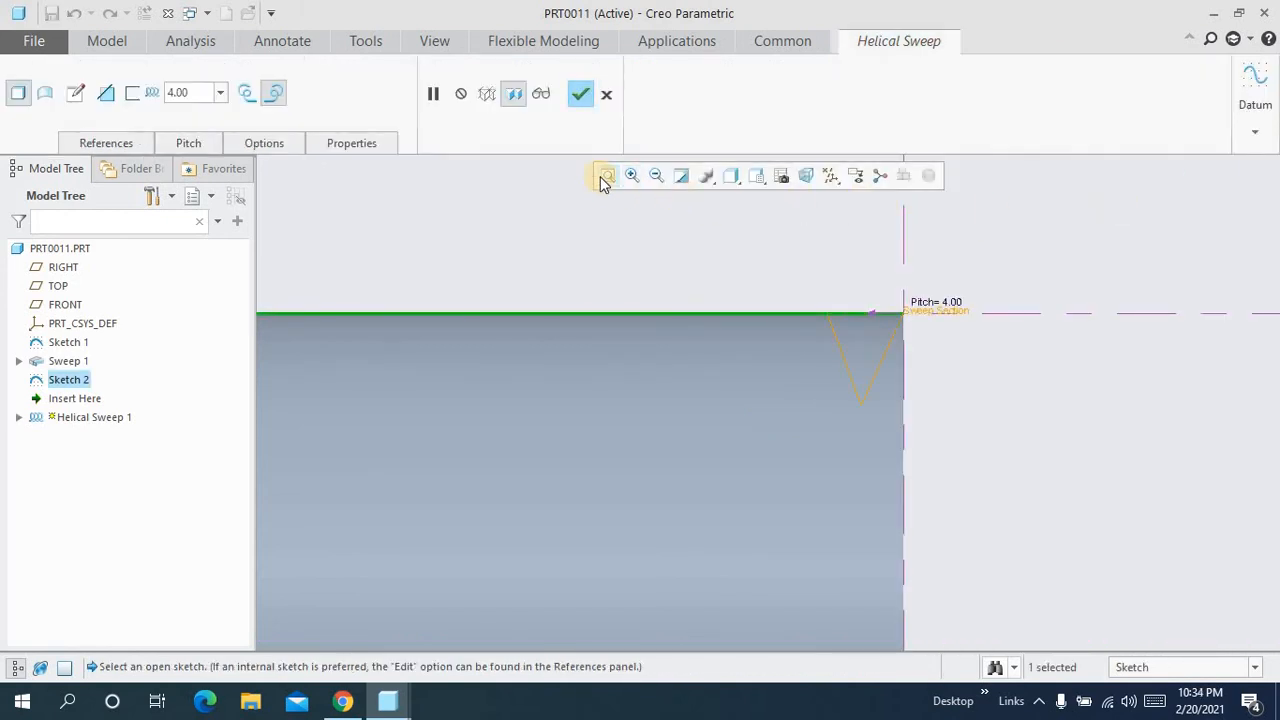
pyautogui.click(600, 176)
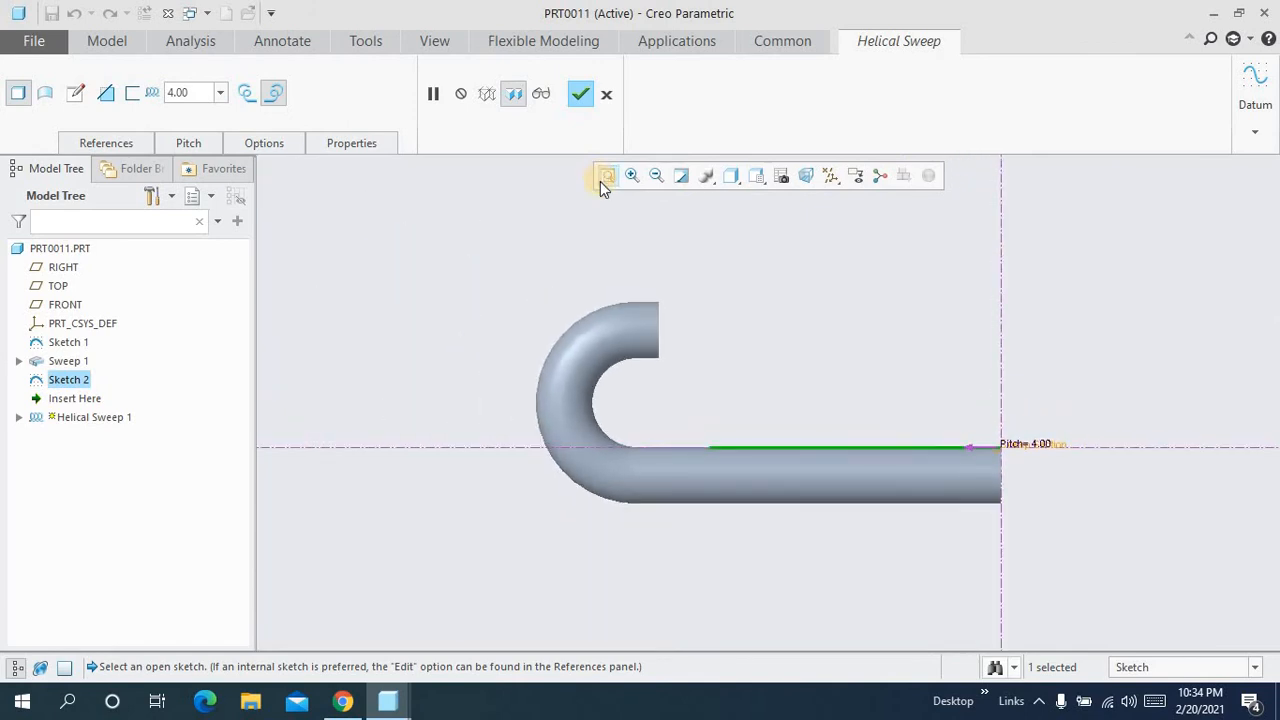
pyautogui.click(106, 93)
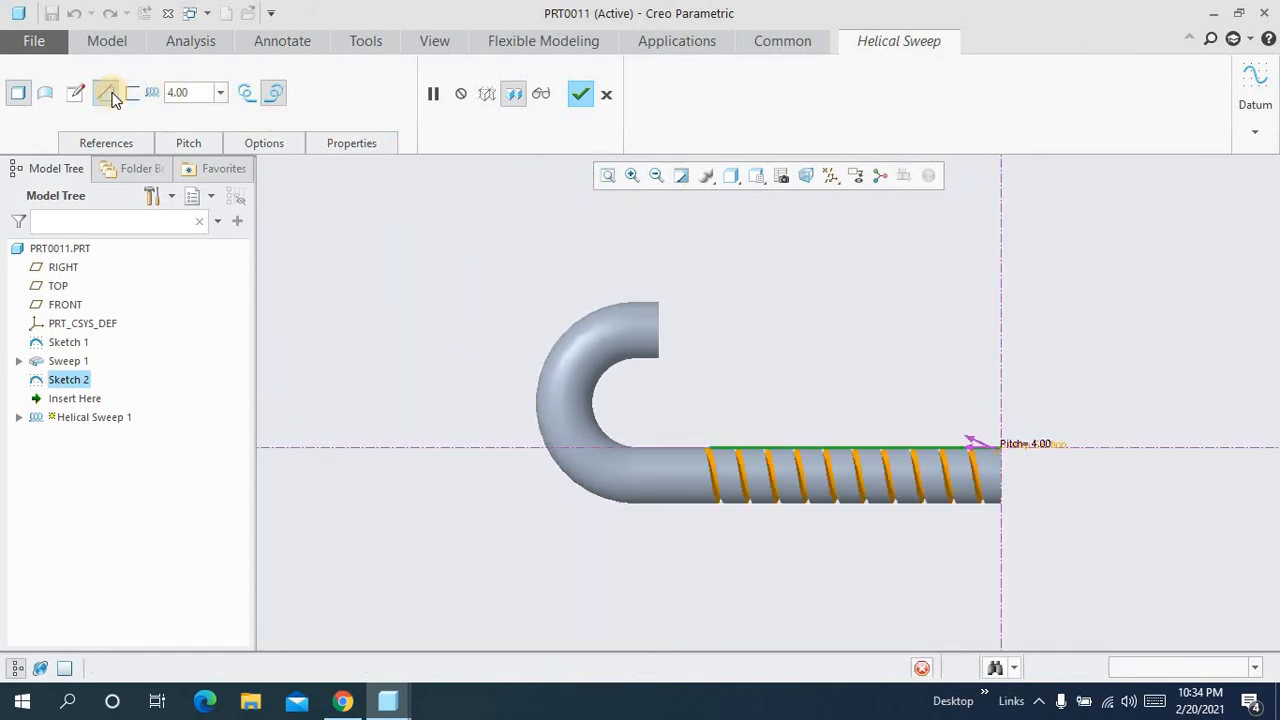
# Step: Try a pitch of 2 for the helical cut
pyautogui.click(183, 141)
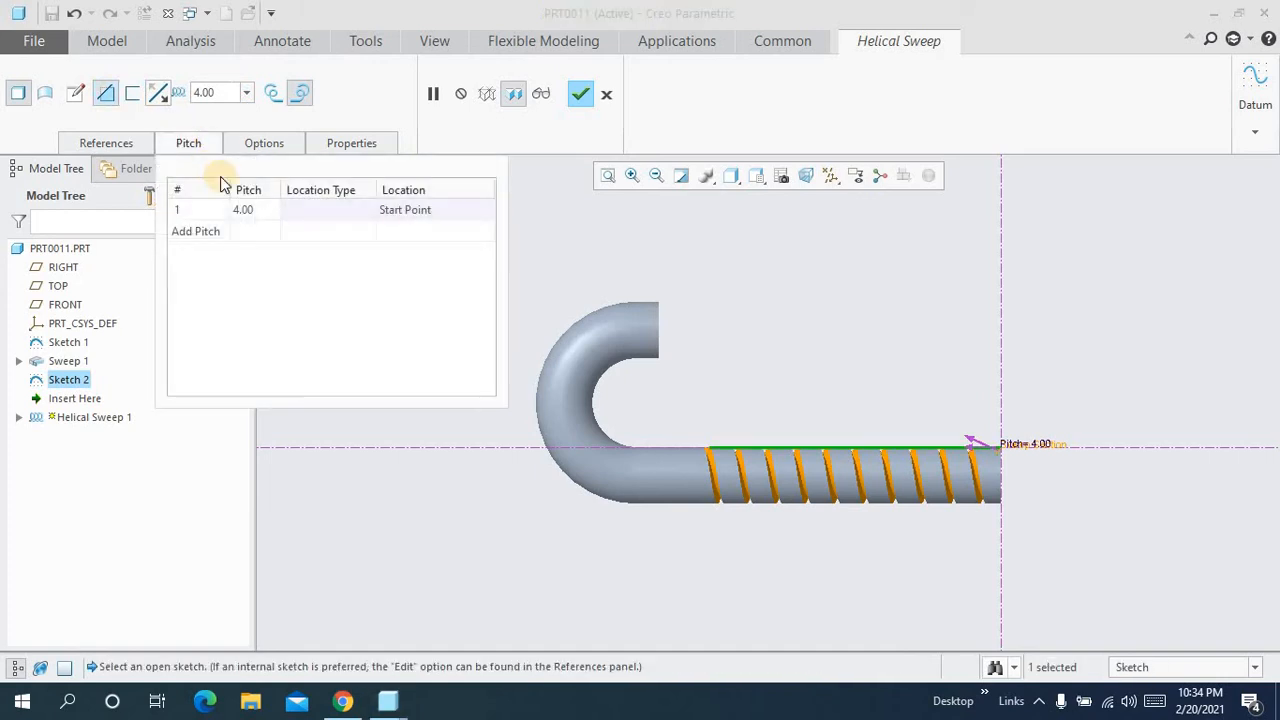
pyautogui.click(262, 212)
pyautogui.write('2')
pyautogui.press('Return')
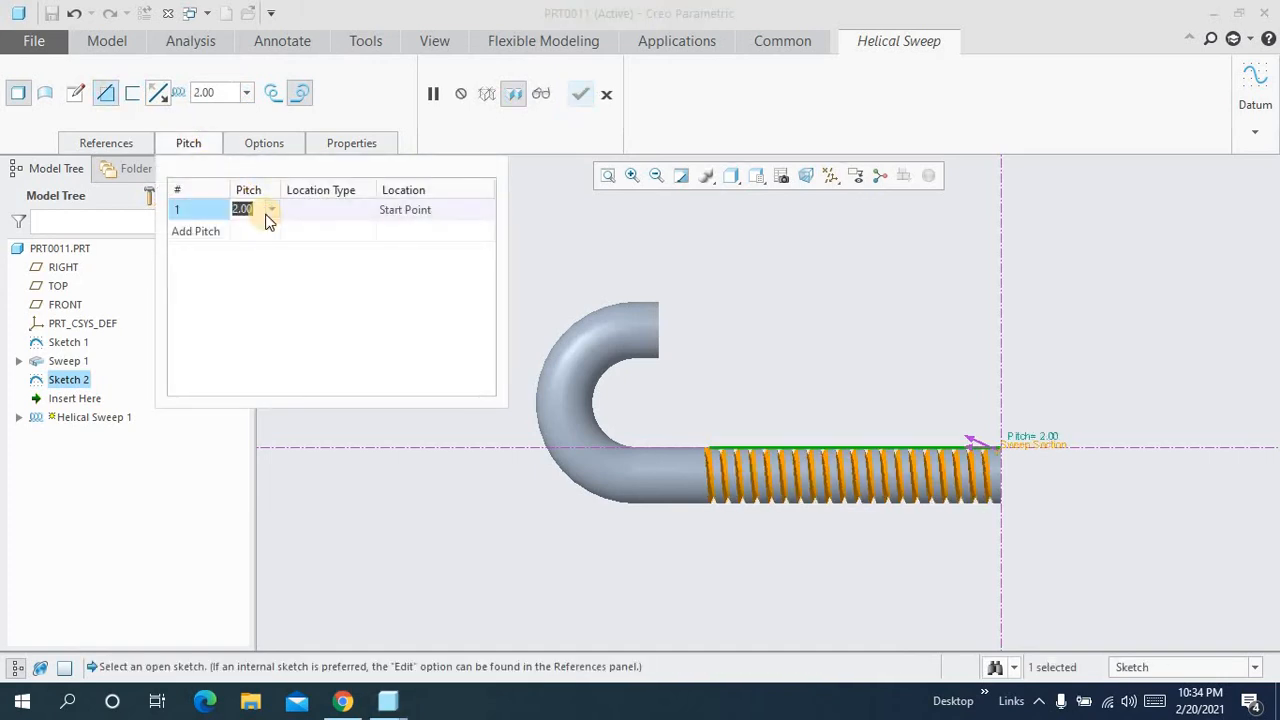
# Step: Set the helical cut's start-point pitch to 1 and complete the thread on the shank
pyautogui.click(264, 213)
pyautogui.write('1')
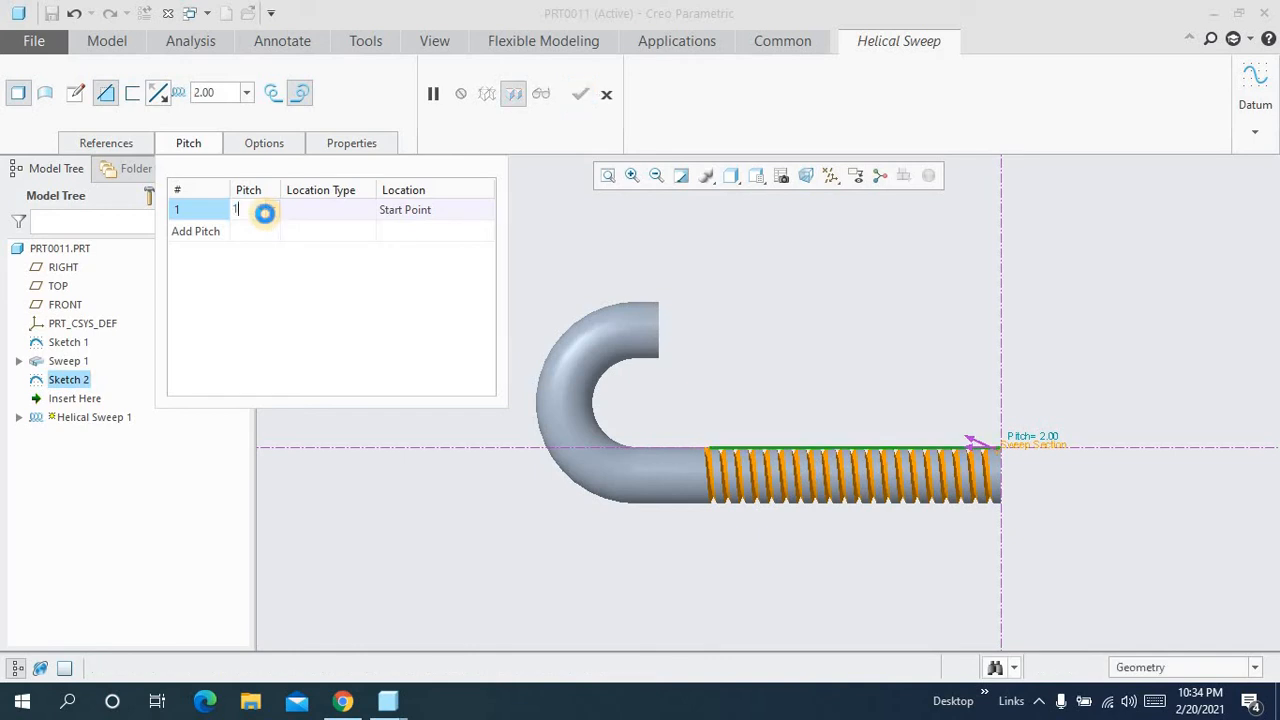
pyautogui.press('Return')
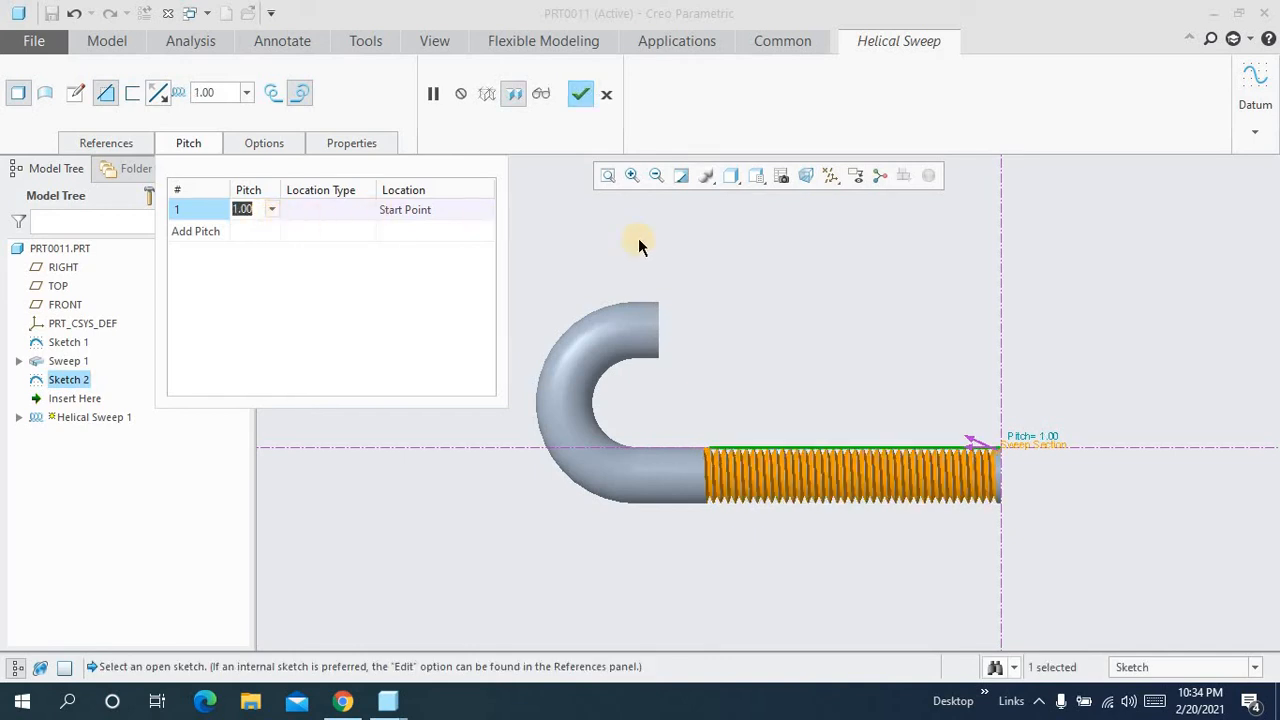
pyautogui.moveTo(697, 278)
pyautogui.mouseDown(button='middle')
pyautogui.moveTo(677, 277)
pyautogui.moveTo(706, 297)
pyautogui.mouseUp(button='middle')
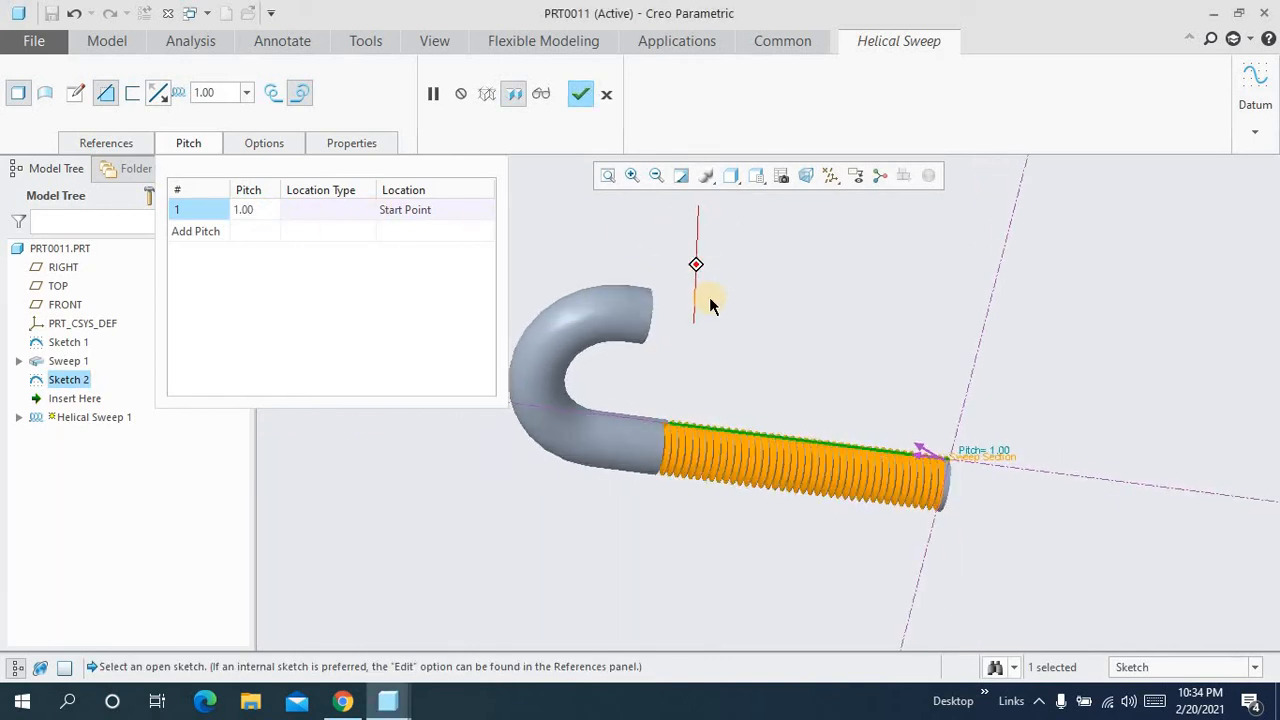
pyautogui.click(580, 93)
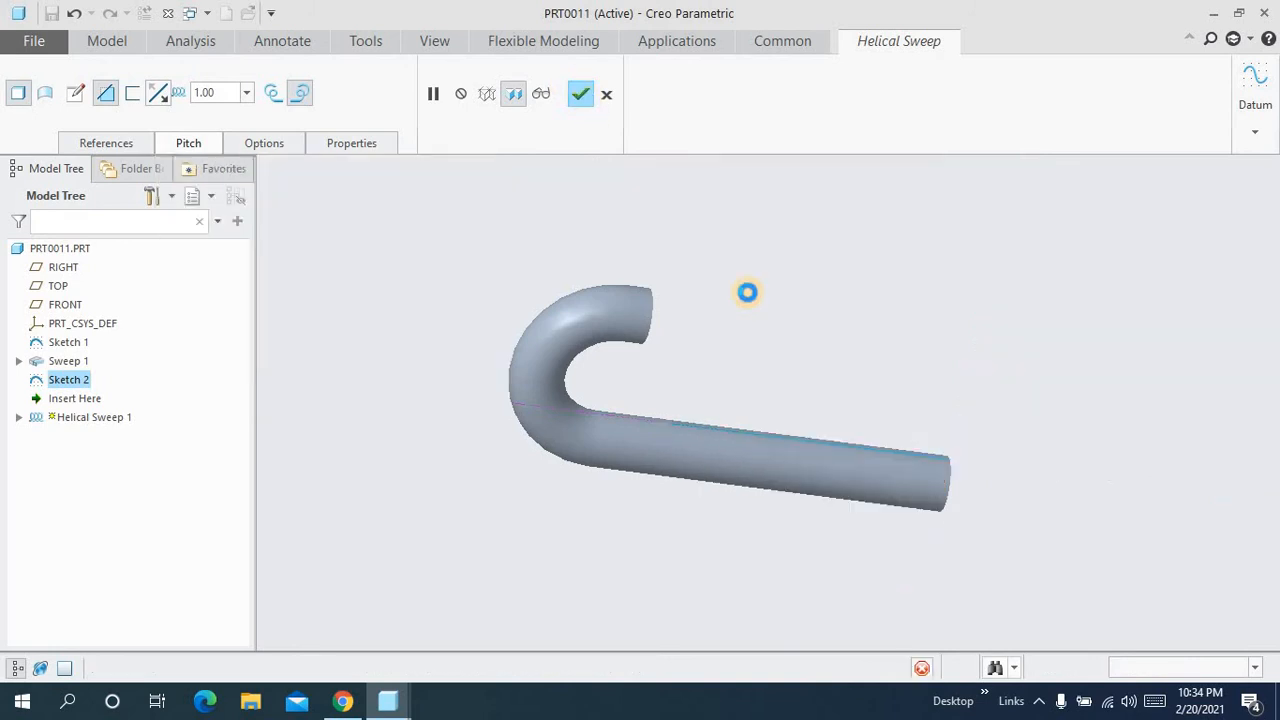
# Step: Display the datum planes and start a new sketch on the FRONT plane of the threaded hook
pyautogui.moveTo(820, 406)
pyautogui.mouseDown(button='middle')
pyautogui.moveTo(846, 406)
pyautogui.moveTo(823, 417)
pyautogui.moveTo(825, 400)
pyautogui.mouseUp(button='middle')
pyautogui.click(607, 175)
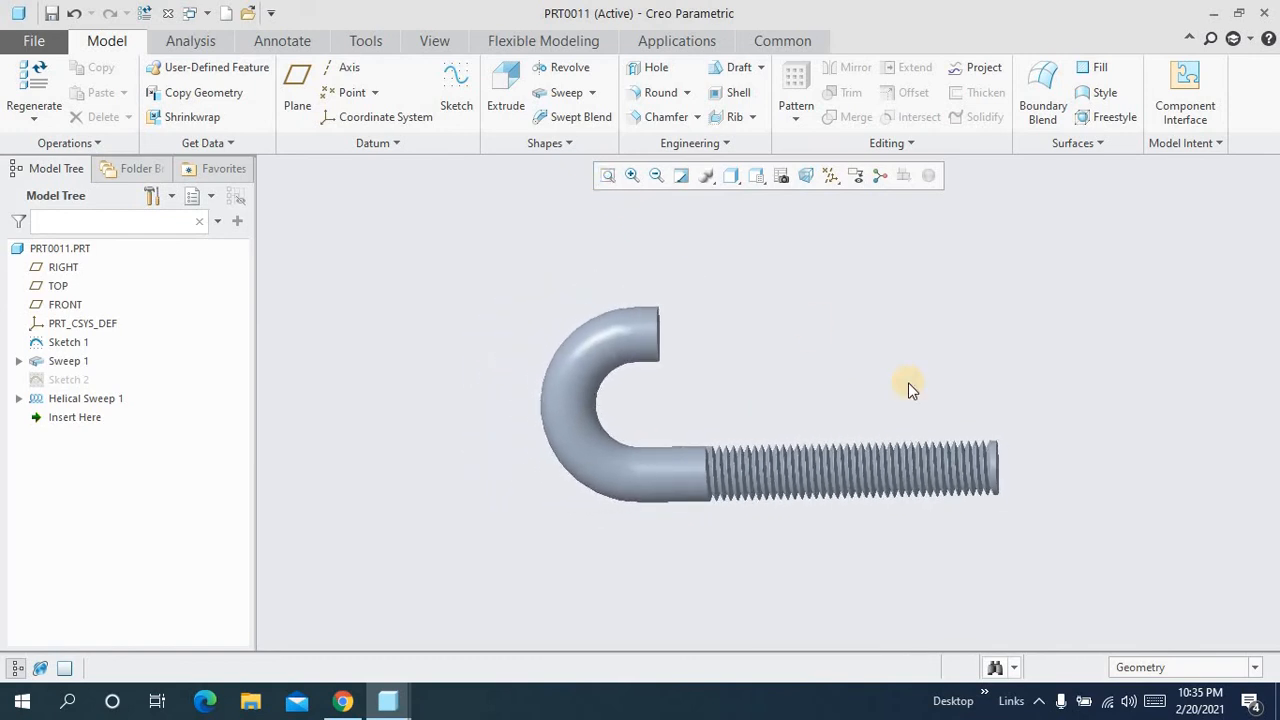
pyautogui.hotkey('ctrl', 'alt', 'p')
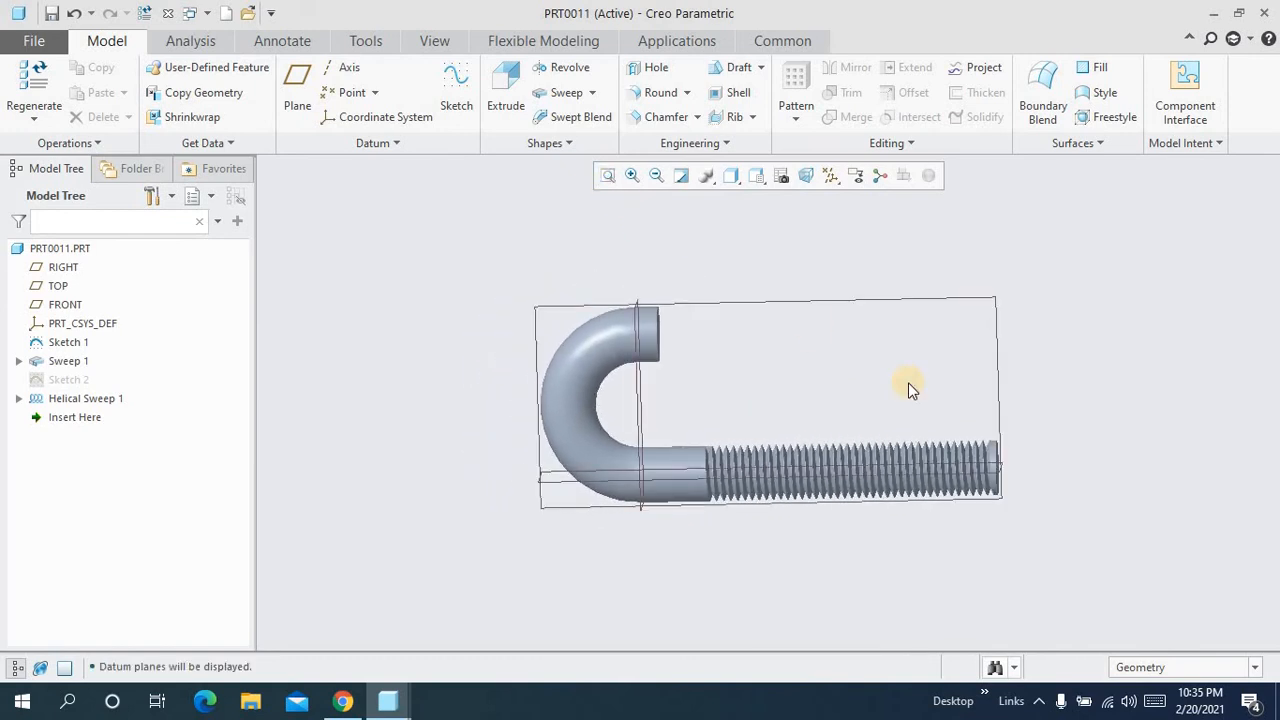
pyautogui.click(911, 302)
pyautogui.click(913, 221)
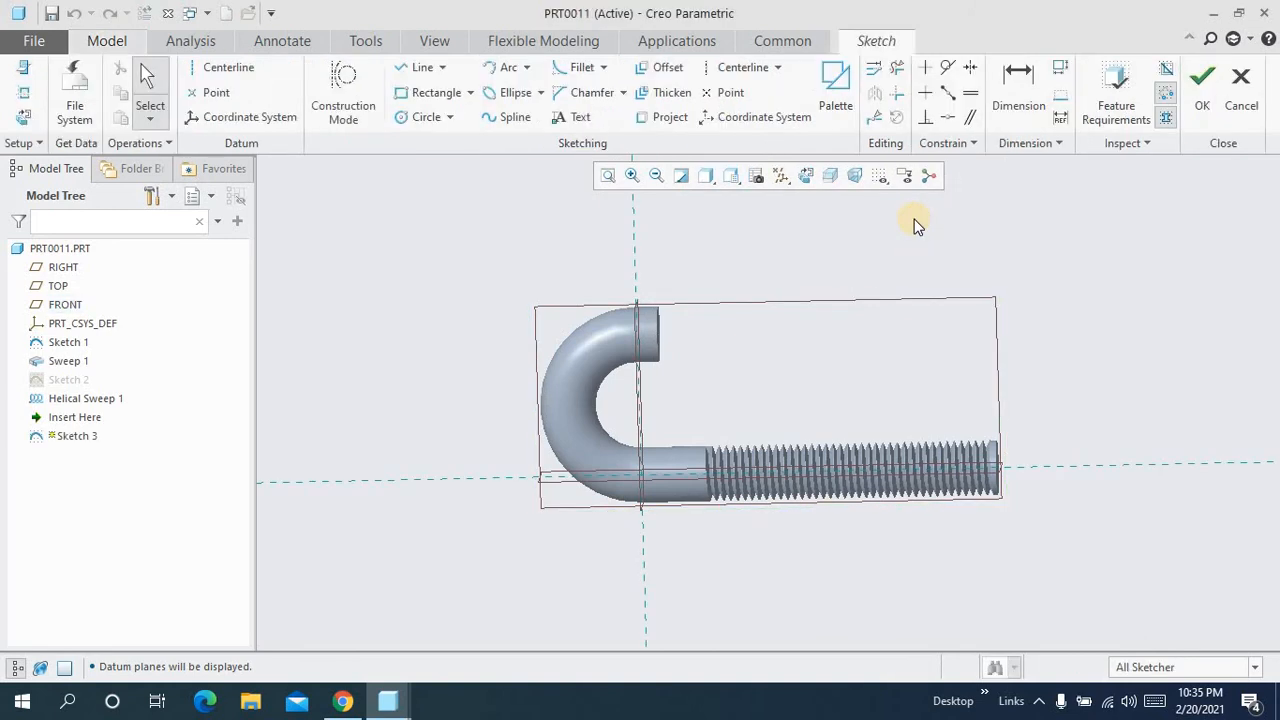
# Step: Sketch a rectangle enclosing the free end of the threaded shank and finish the sketch
pyautogui.hotkey('ctrl', 'alt', 'p')
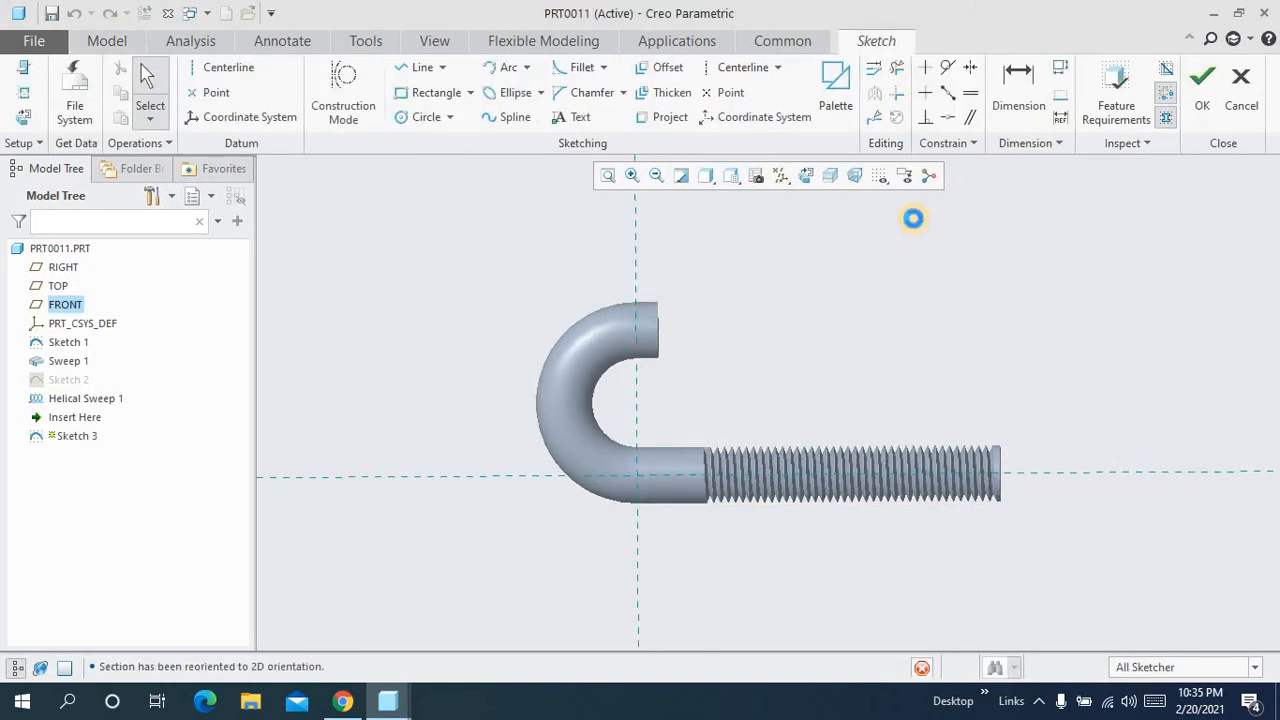
pyautogui.click(436, 92)
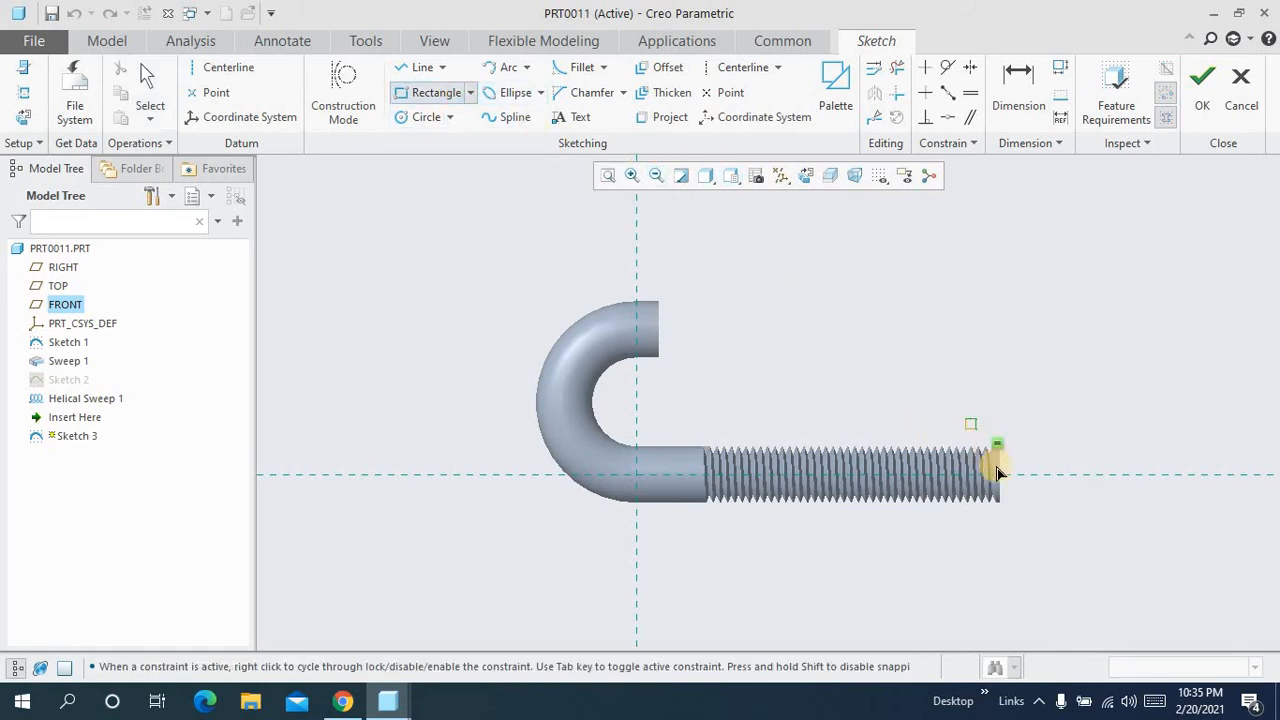
pyautogui.click(1016, 519)
pyautogui.middleClick(1016, 519)
pyautogui.click(1192, 116)
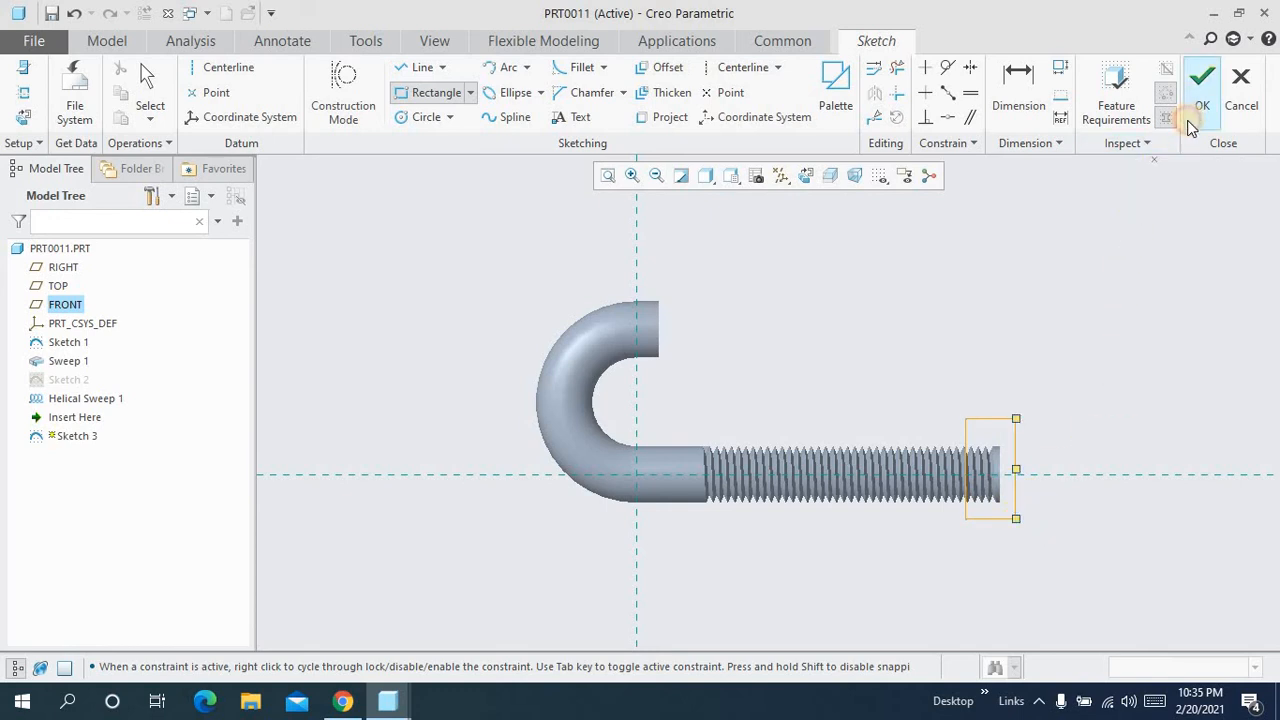
# Step: Extrude the rectangle symmetrically about the sketch plane at a depth of 18.26, removing material to trim the shank's end
pyautogui.click(506, 110)
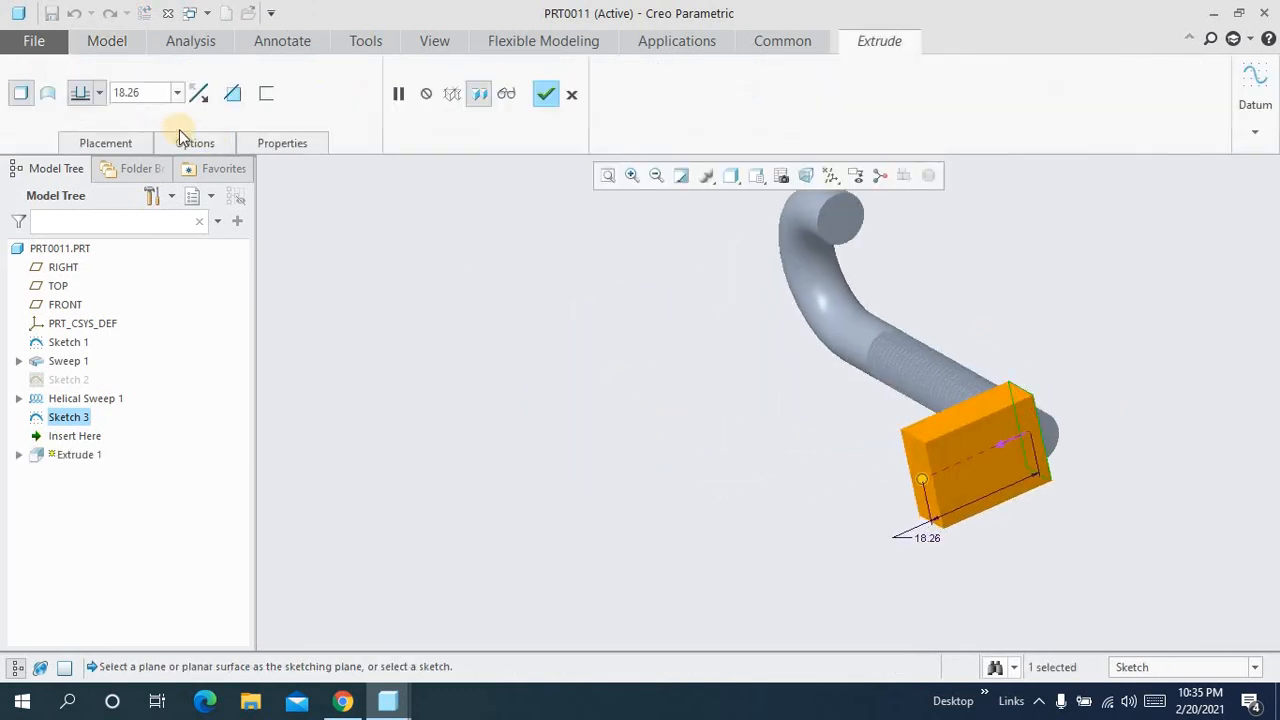
pyautogui.click(97, 93)
pyautogui.click(87, 147)
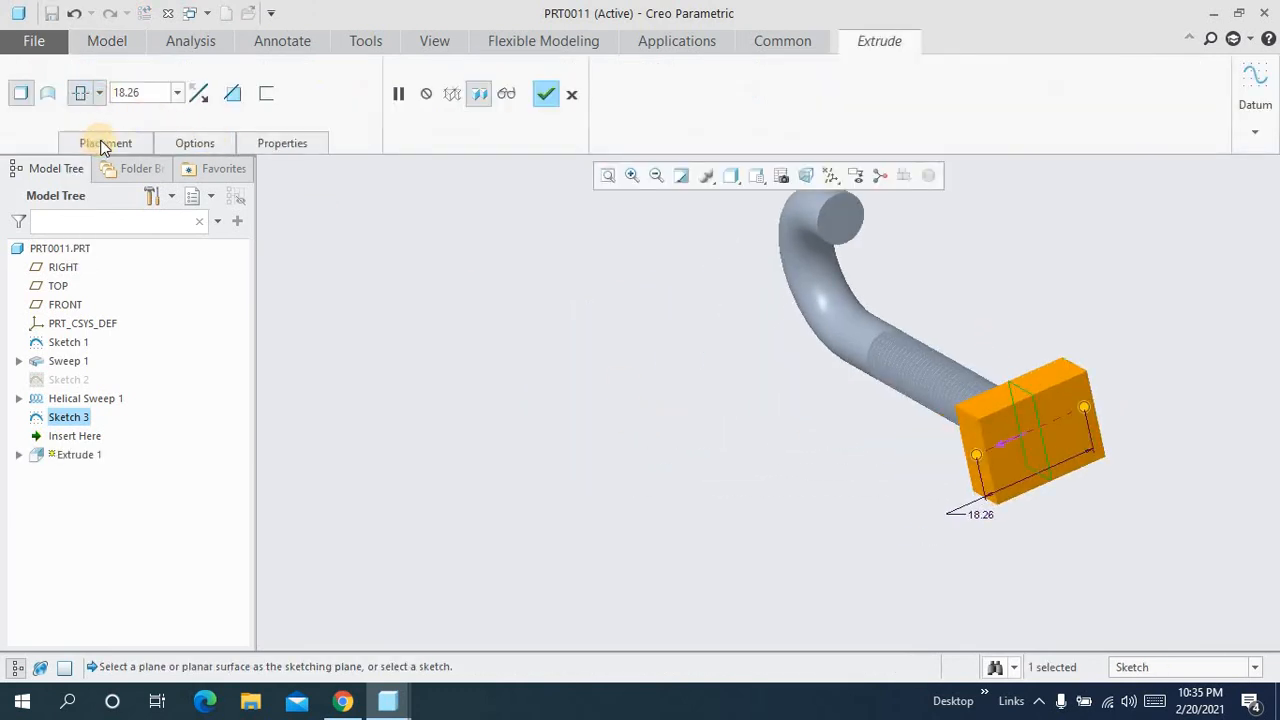
pyautogui.click(232, 94)
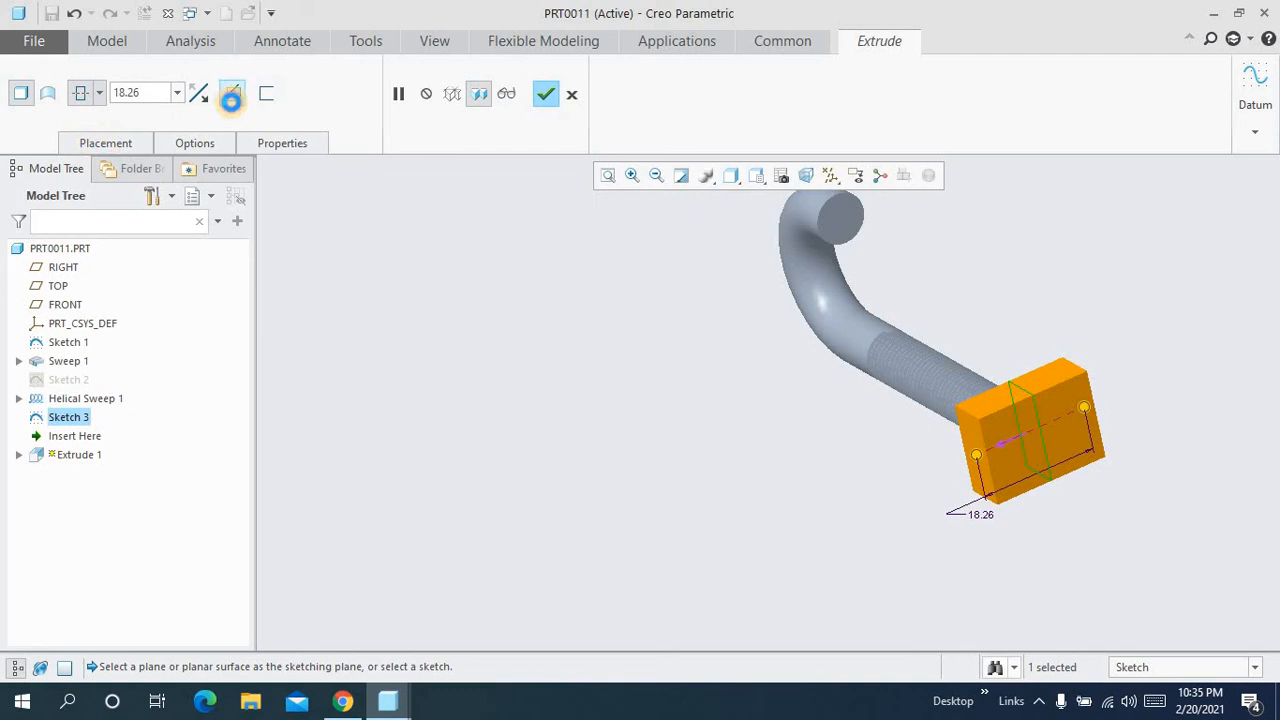
pyautogui.middleClick(632, 285)
# Step: Hide the hook's path sketch, Sketch 1, that protrudes from the trimmed shank end
pyautogui.moveTo(699, 345); pyautogui.dragTo(920, 380, button='middle')
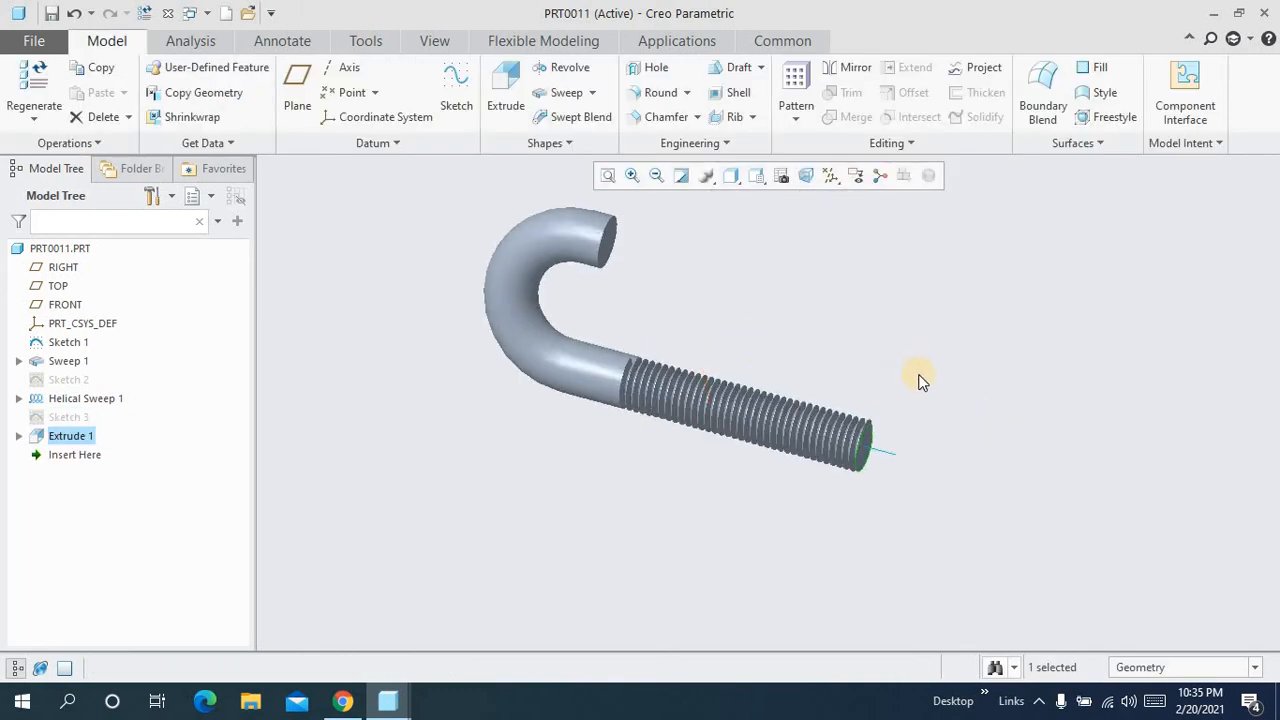
pyautogui.click(894, 457)
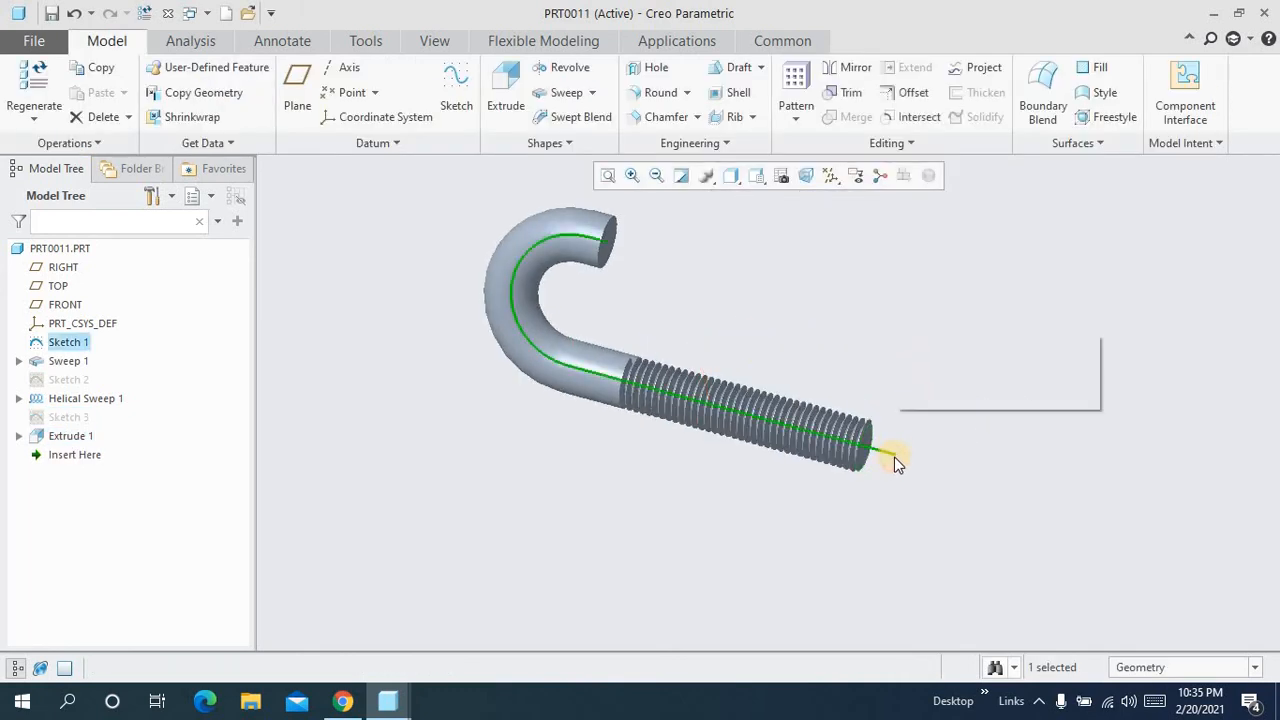
pyautogui.click(945, 398)
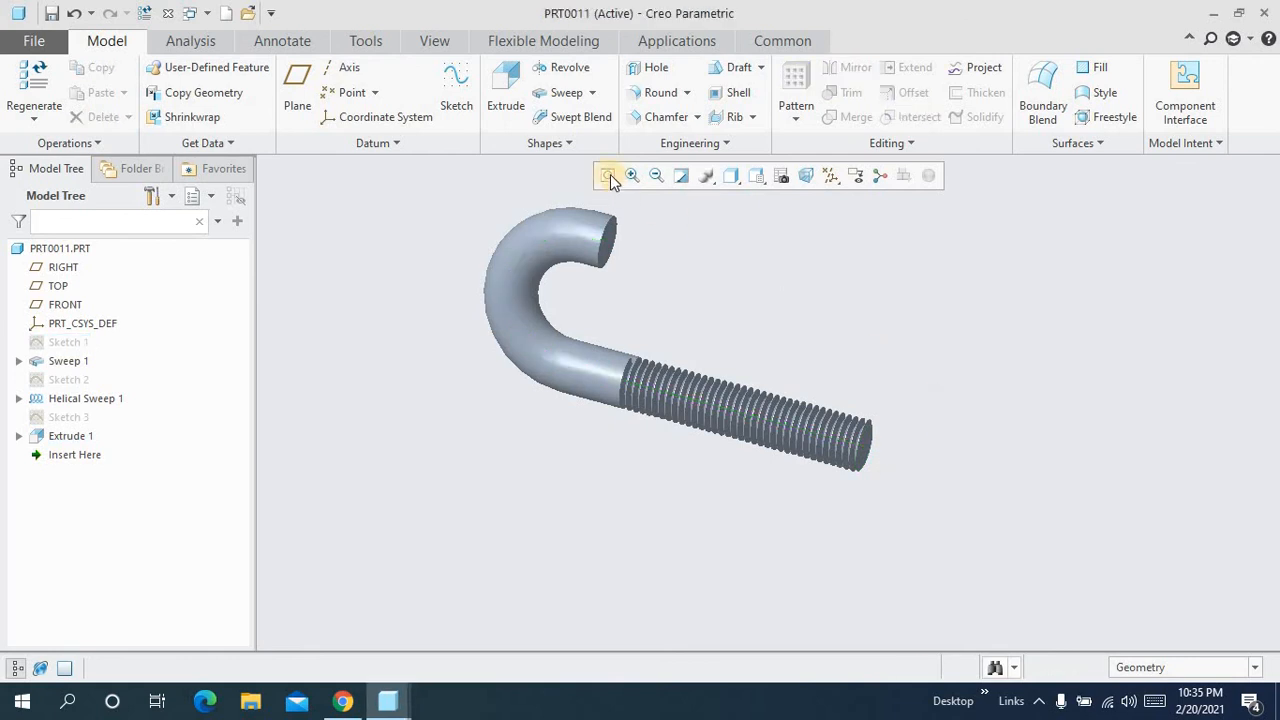
pyautogui.moveTo(700, 280)
pyautogui.mouseDown(button='middle')
pyautogui.moveTo(791, 374)
pyautogui.moveTo(779, 428)
pyautogui.mouseUp(button='middle')
pyautogui.scroll(-5, 784, 388)
pyautogui.moveTo(792, 373)
pyautogui.mouseDown(button='middle')
pyautogui.moveTo(814, 359)
pyautogui.moveTo(790, 371)
pyautogui.mouseUp(button='middle')
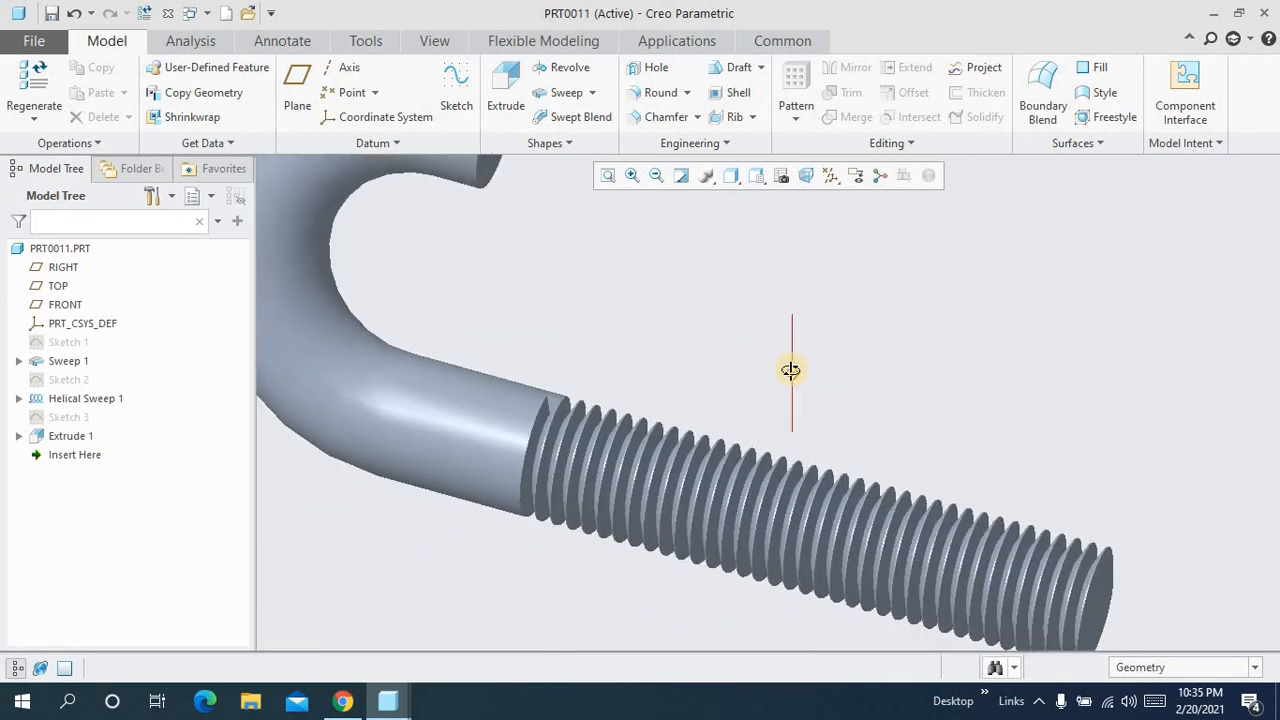
pyautogui.scroll(5, 790, 371)
pyautogui.click(608, 176)
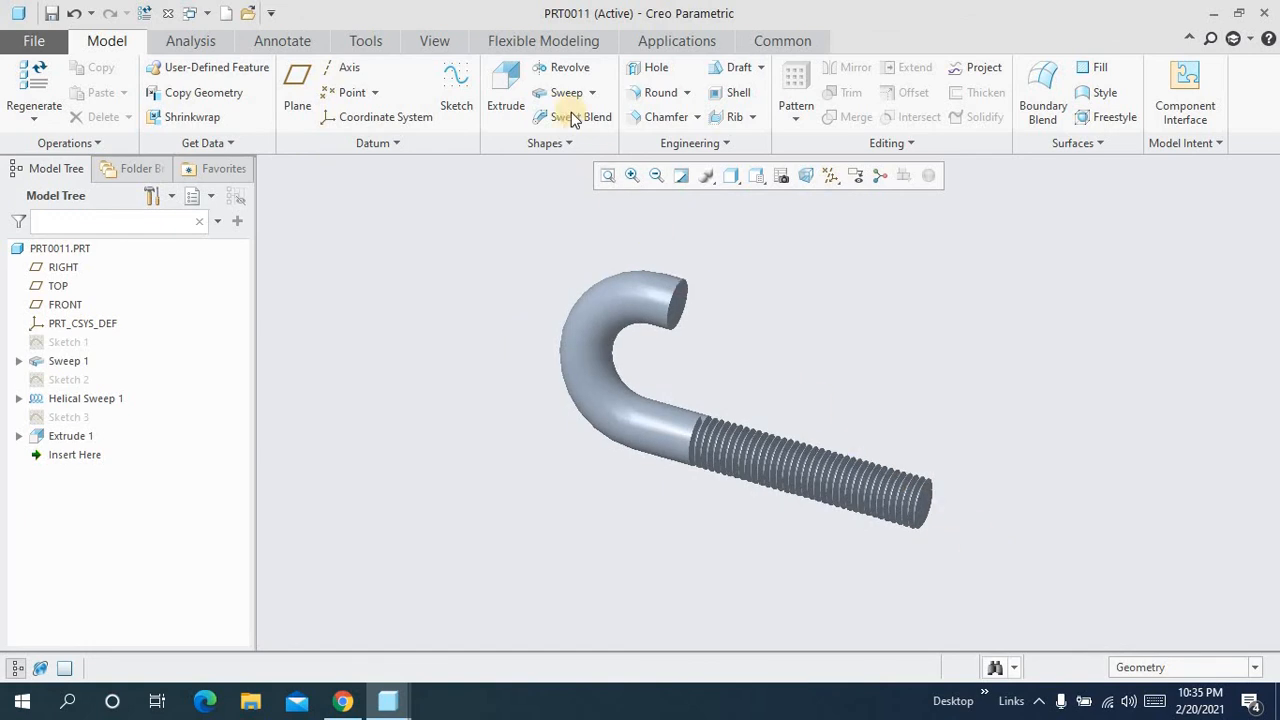
# Step: Apply the yellow appearance from My Appearances to the whole hook bolt, using the Part selection filter
pyautogui.click(434, 40)
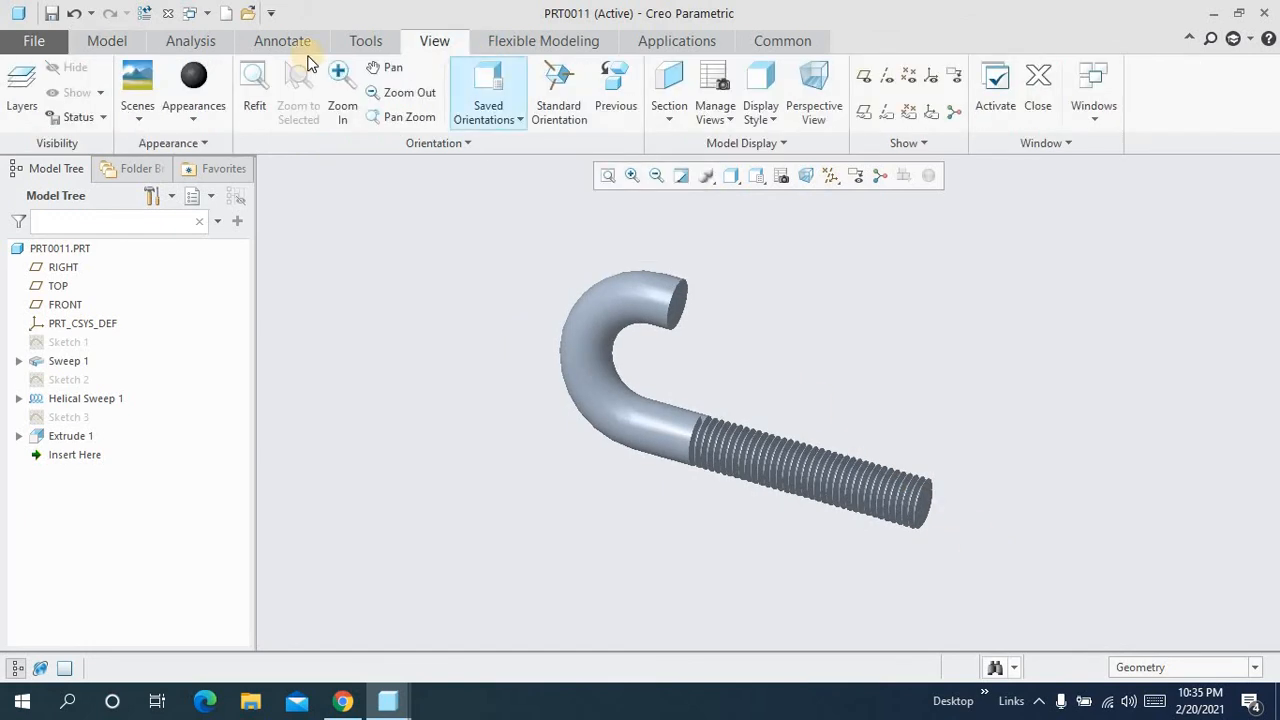
pyautogui.click(199, 121)
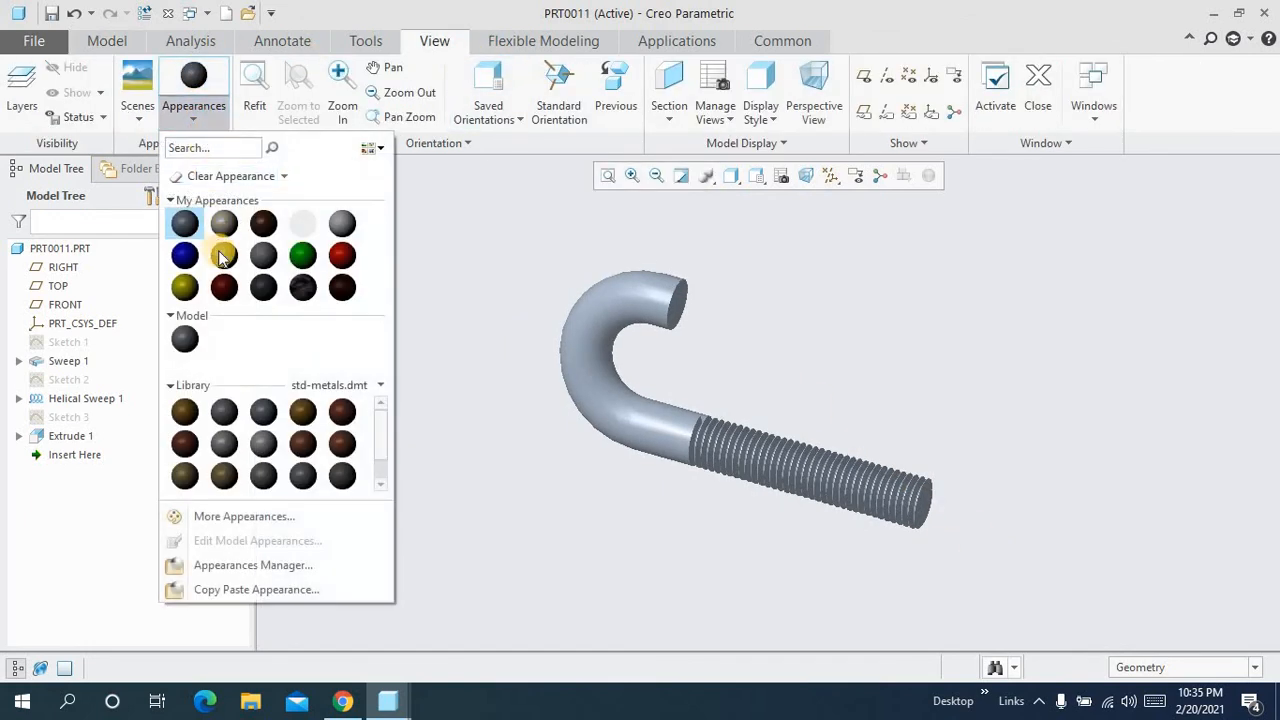
pyautogui.click(222, 257)
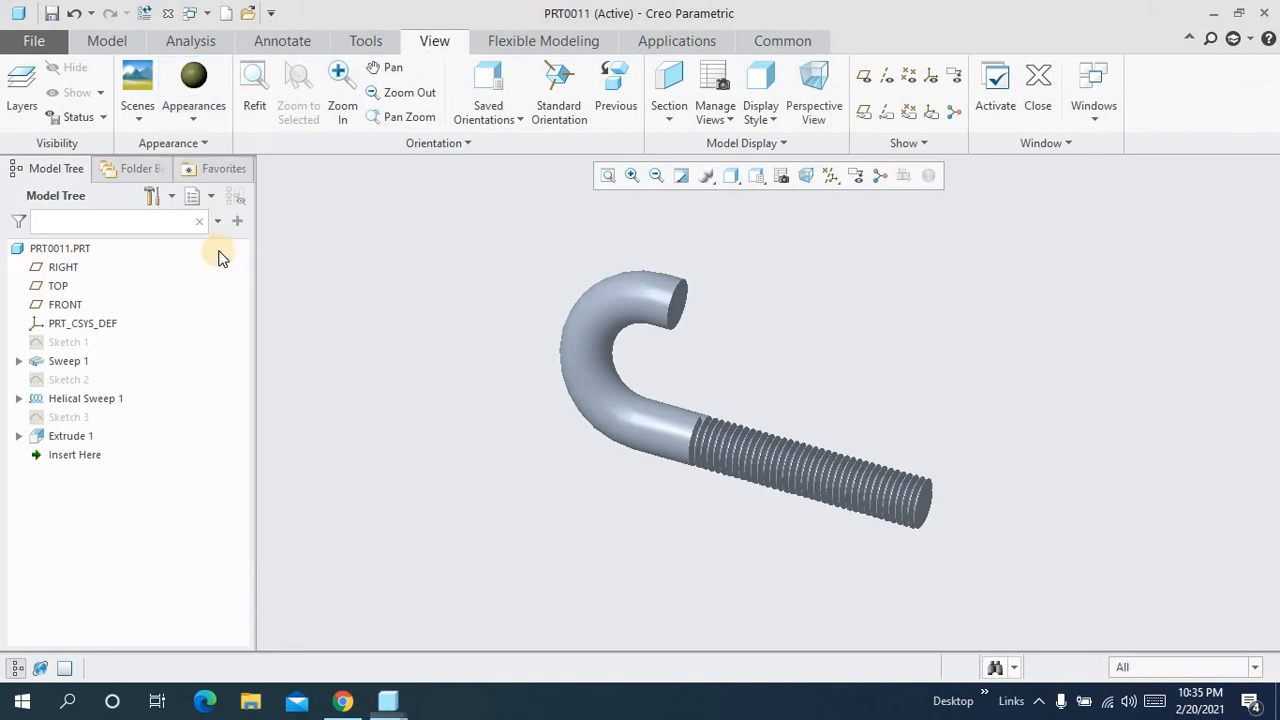
pyautogui.click(1161, 665)
pyautogui.click(1160, 646)
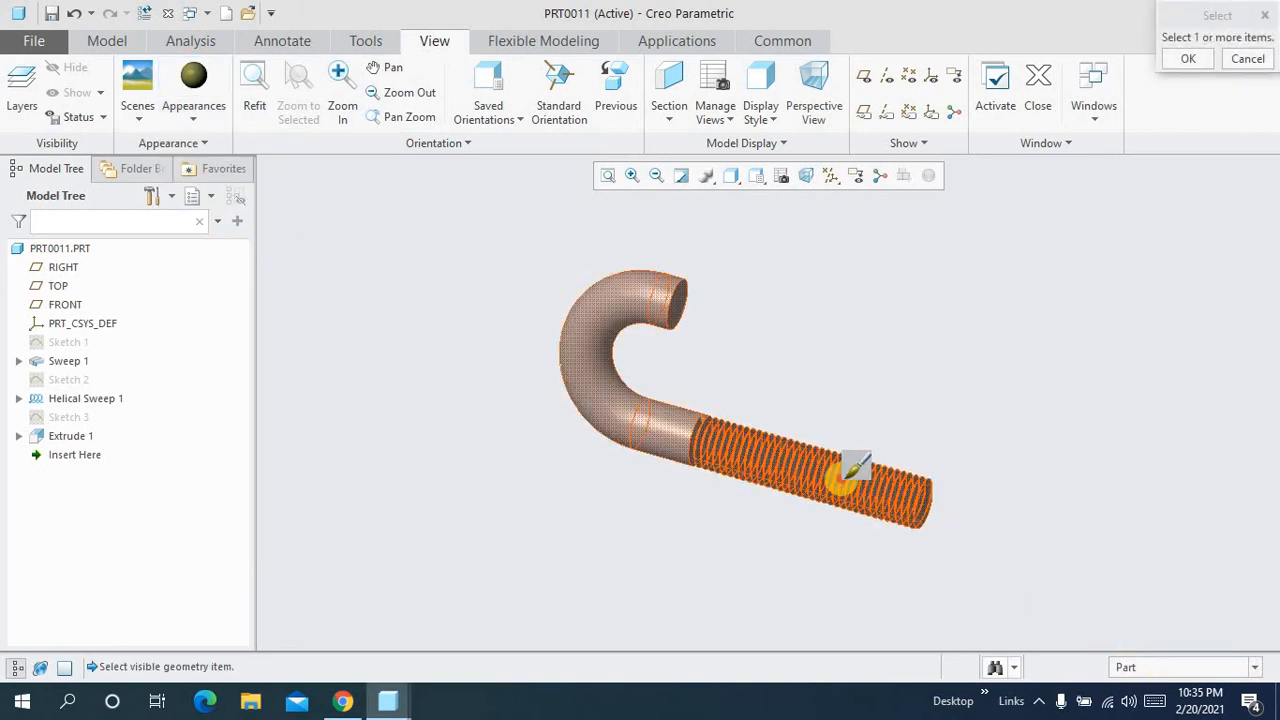
pyautogui.click(846, 470)
pyautogui.middleClick(840, 458)
pyautogui.moveTo(836, 424)
pyautogui.mouseDown(button='middle')
pyautogui.moveTo(851, 420)
pyautogui.moveTo(843, 428)
pyautogui.mouseUp(button='middle')
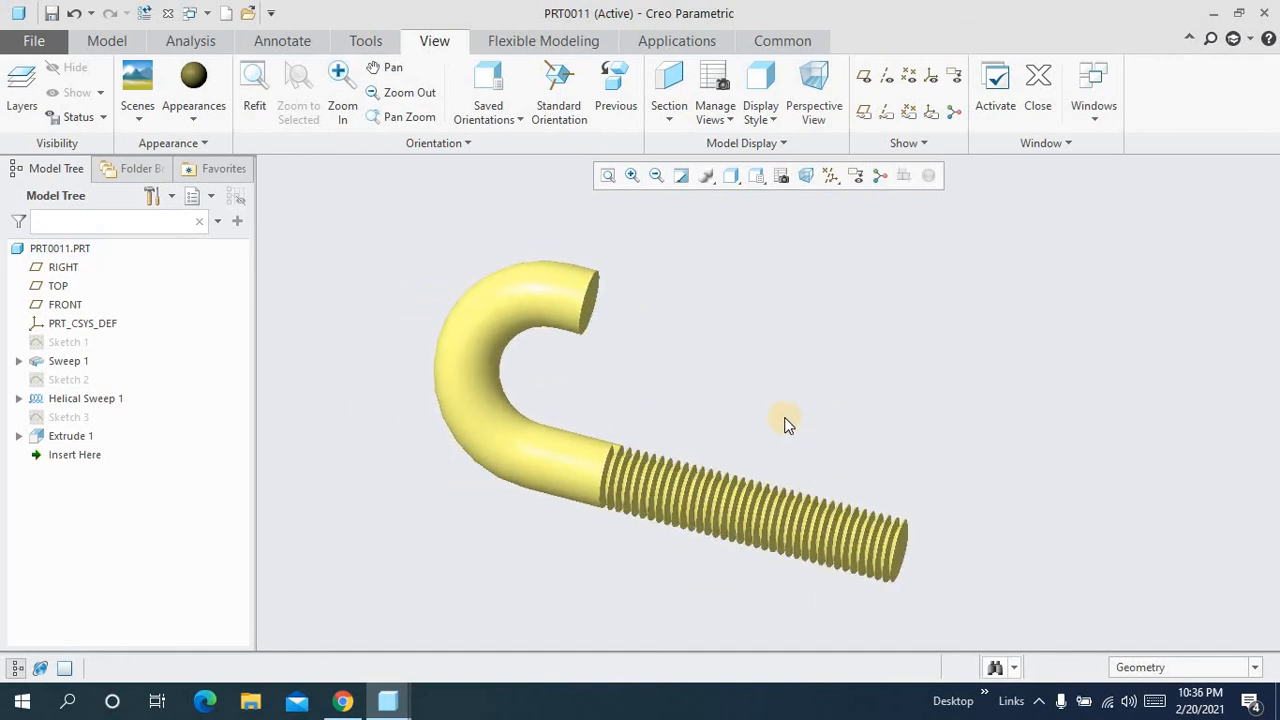